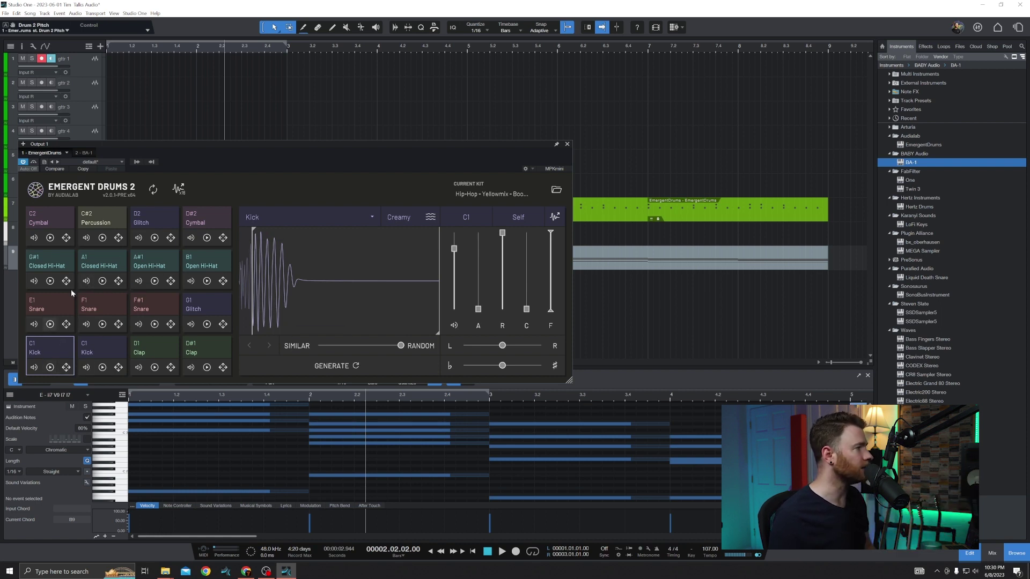
Change the D#2 Cymbal pad's sound type to Percussion and audition the new sample.
{"action": "left_click", "coordinate": [196, 219]}
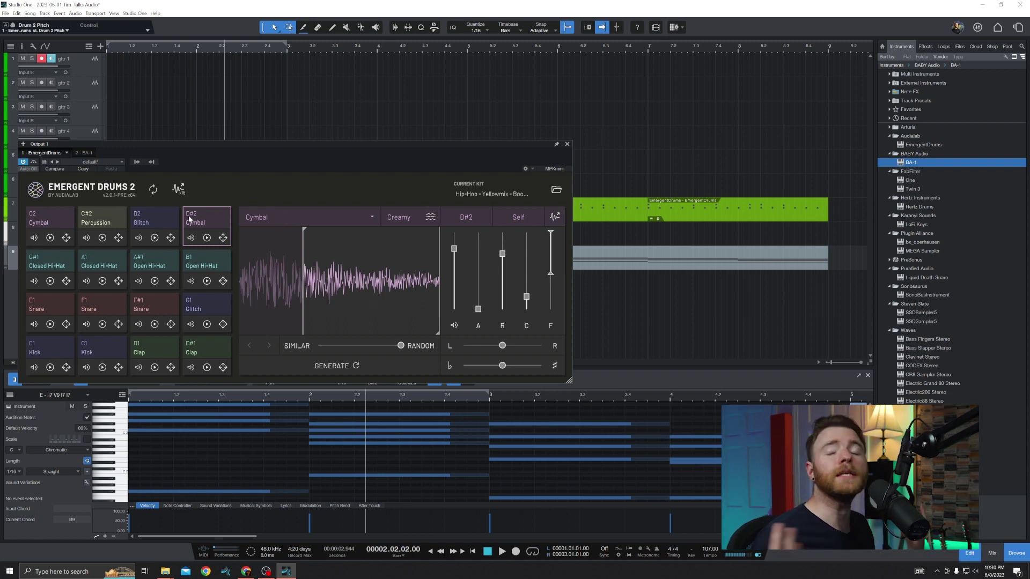
{"action": "left_click", "coordinate": [298, 218]}
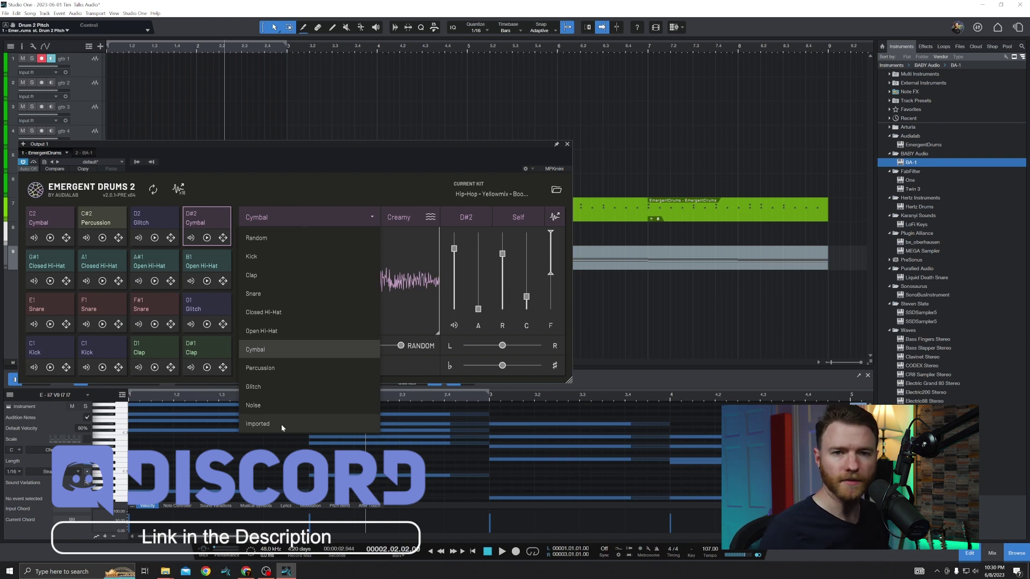
{"action": "left_click", "coordinate": [280, 370]}
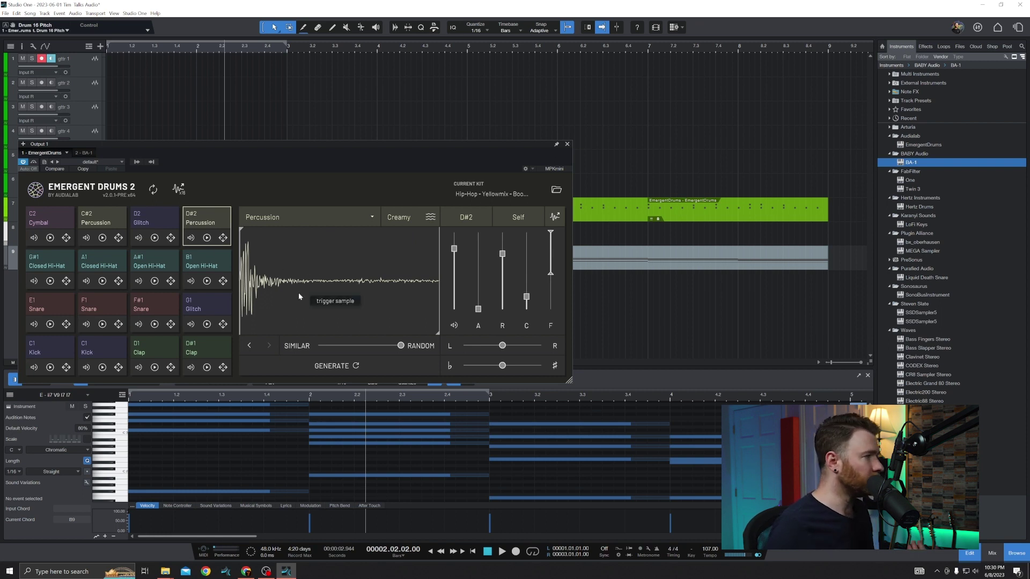
{"action": "mouse_move", "coordinate": [240, 234]}
{"action": "left_mouse_down"}
{"action": "mouse_move", "coordinate": [276, 236]}
{"action": "mouse_move", "coordinate": [246, 236]}
{"action": "mouse_move", "coordinate": [274, 236]}
{"action": "mouse_move", "coordinate": [231, 259]}
{"action": "left_mouse_up"}
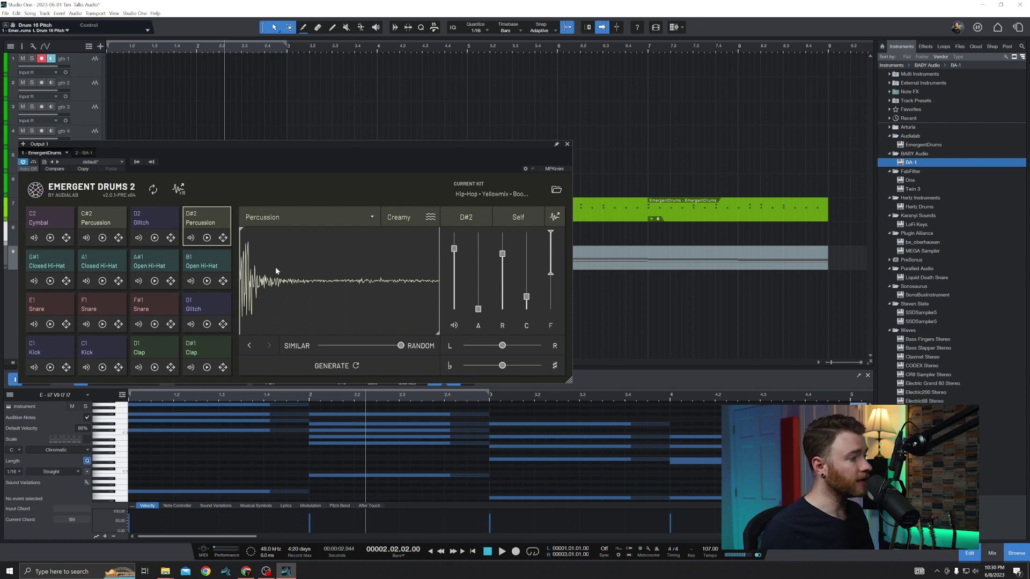
{"action": "left_click", "coordinate": [316, 283]}
{"action": "left_click", "coordinate": [317, 282]}
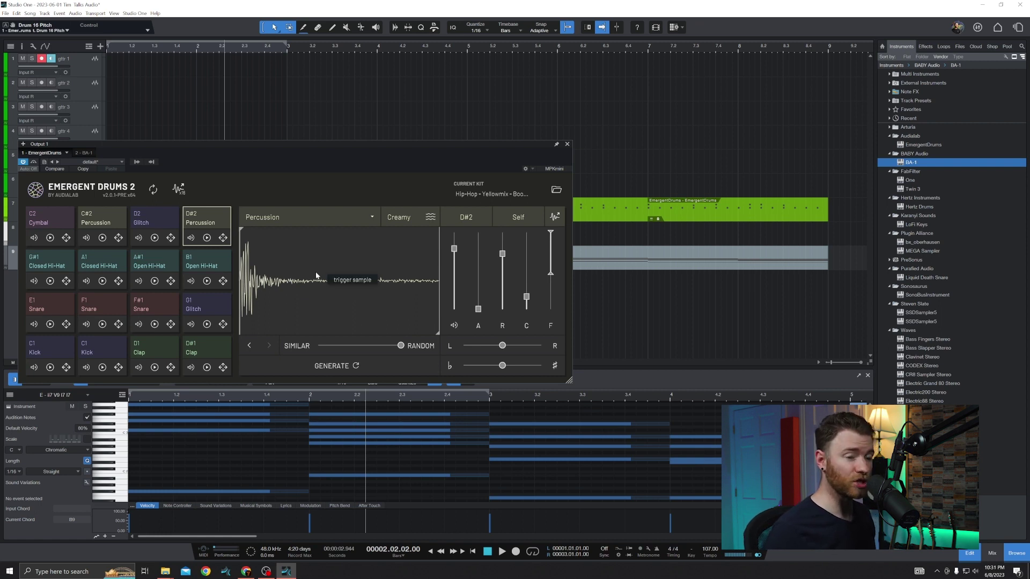
Trim the end of the D#2 Percussion sample to just under half its length and audition it.
{"action": "left_click_drag", "start_coordinate": [438, 333], "coordinate": [351, 332]}
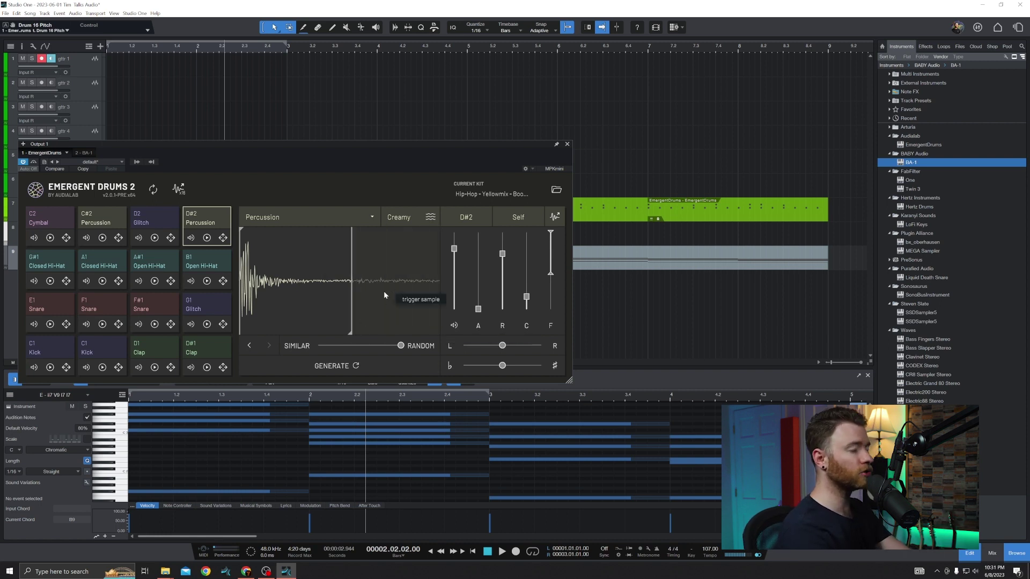
{"action": "left_click_drag", "start_coordinate": [351, 331], "coordinate": [334, 331]}
{"action": "left_click", "coordinate": [347, 323]}
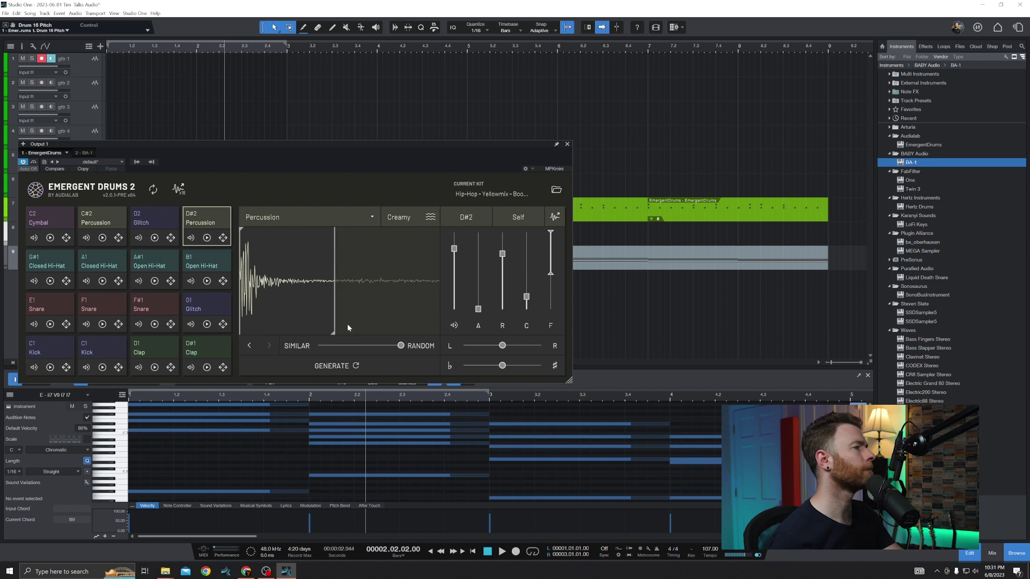
{"action": "left_click", "coordinate": [346, 323]}
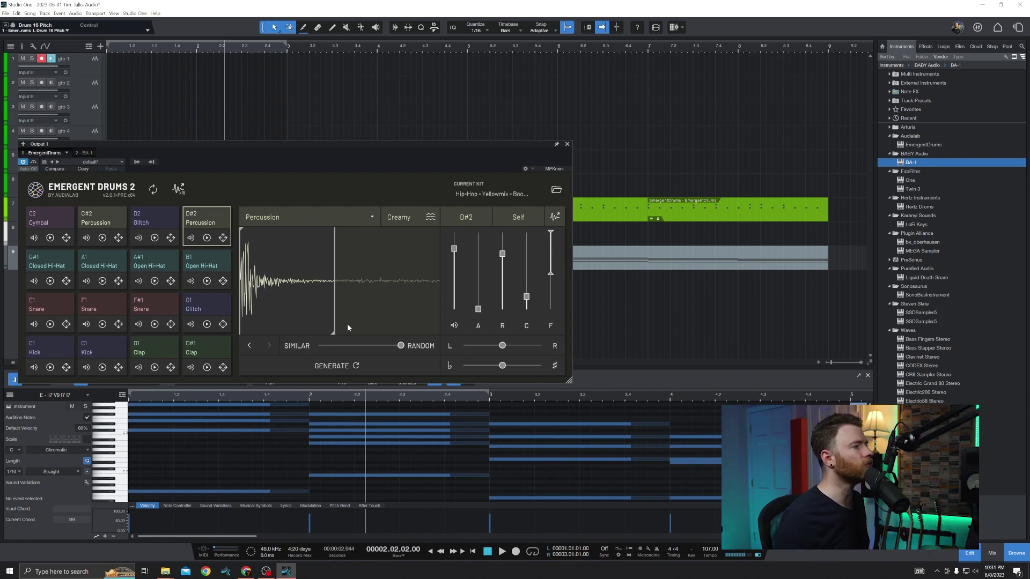
Switch the D#2 Percussion pad to the Crunchy model, generate a new sample and audition it.
{"action": "left_click", "coordinate": [410, 218]}
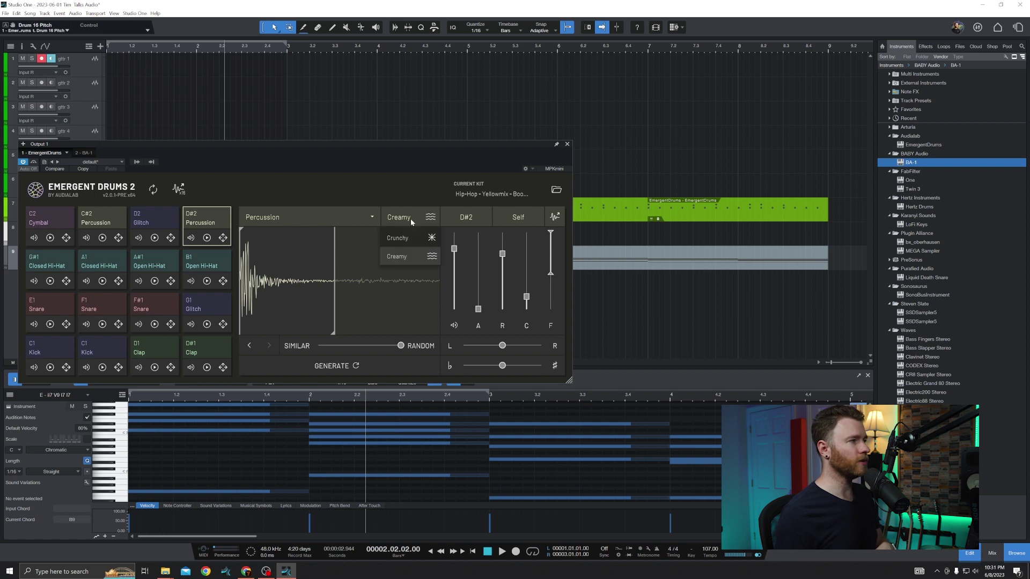
{"action": "left_click", "coordinate": [407, 238]}
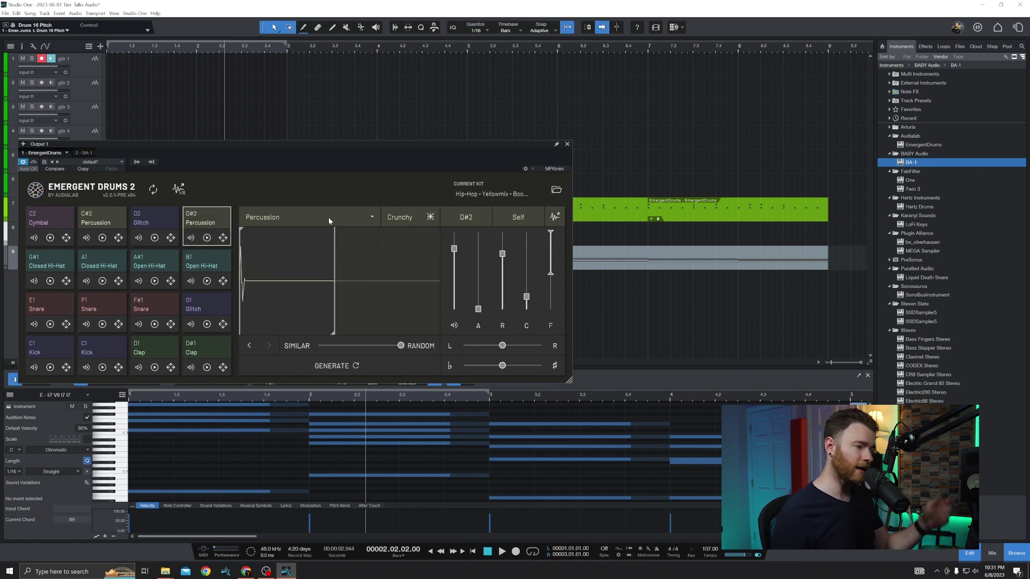
{"action": "left_click", "coordinate": [298, 299]}
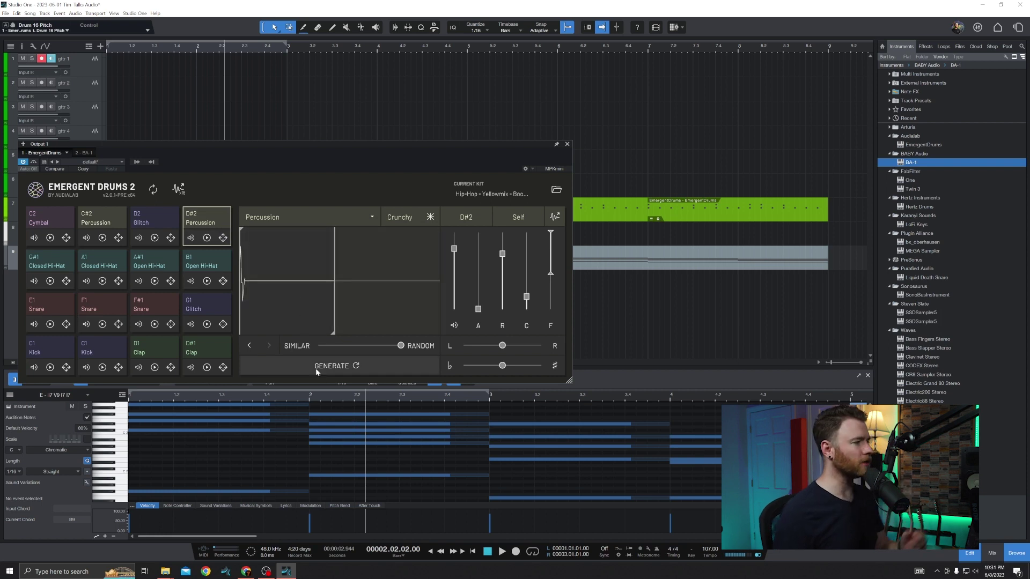
{"action": "left_click", "coordinate": [331, 368]}
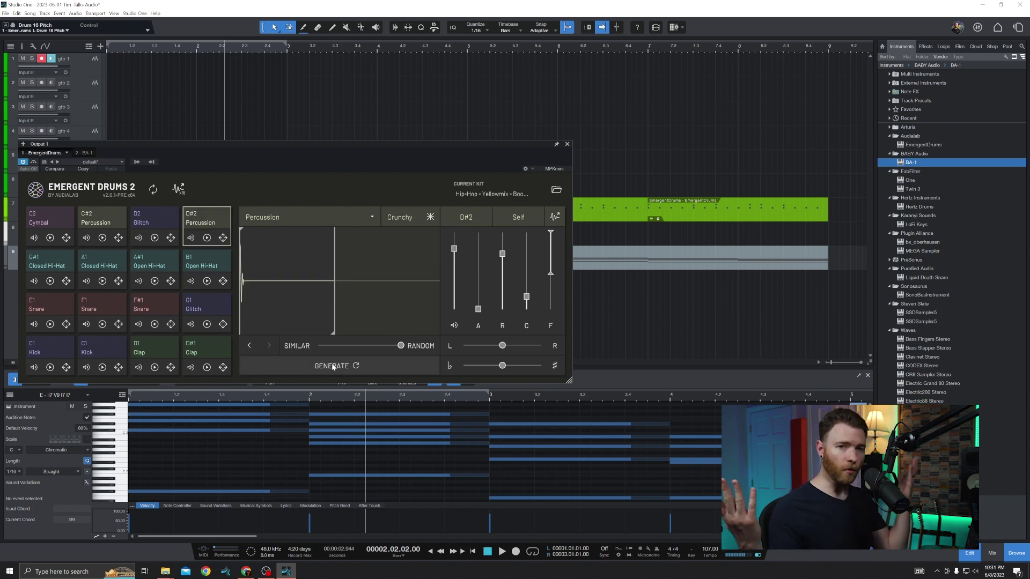
{"action": "left_click", "coordinate": [286, 301]}
{"action": "left_click", "coordinate": [286, 302]}
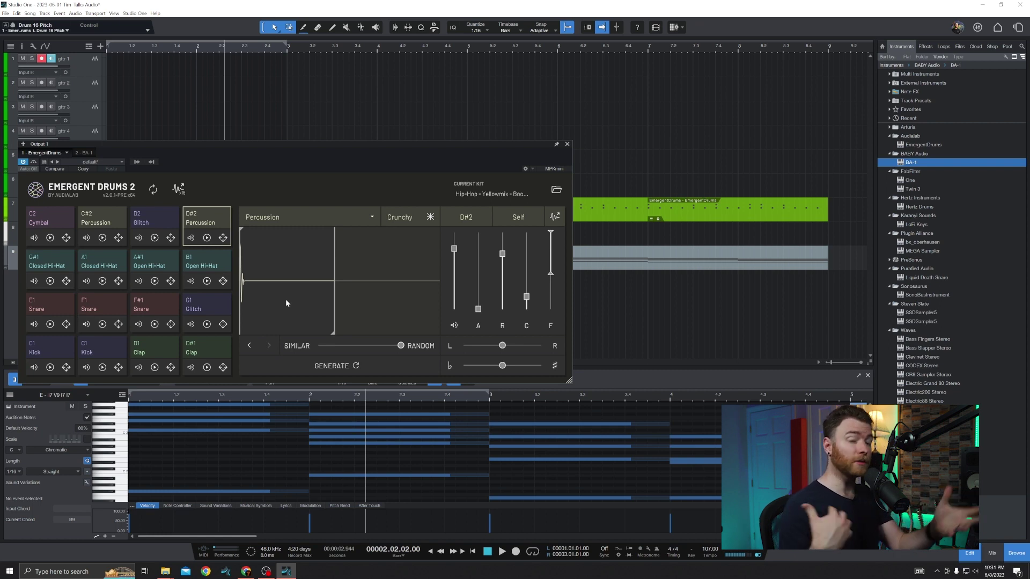
Generate and audition a percussion variation with the difference slider near Similar, then raise the slider slightly toward Random.
{"action": "left_click_drag", "start_coordinate": [403, 349], "coordinate": [327, 350]}
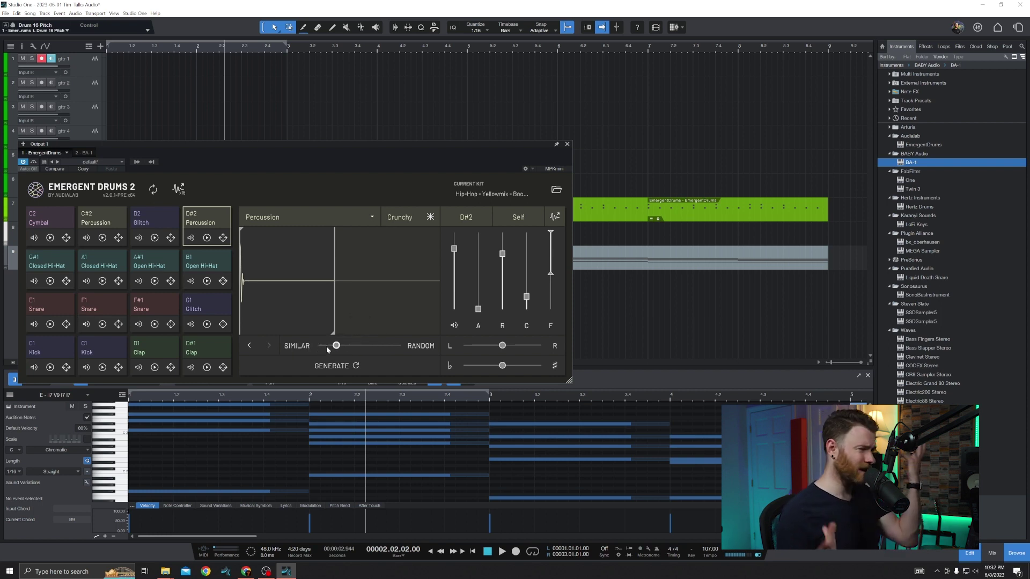
{"action": "left_click", "coordinate": [328, 369]}
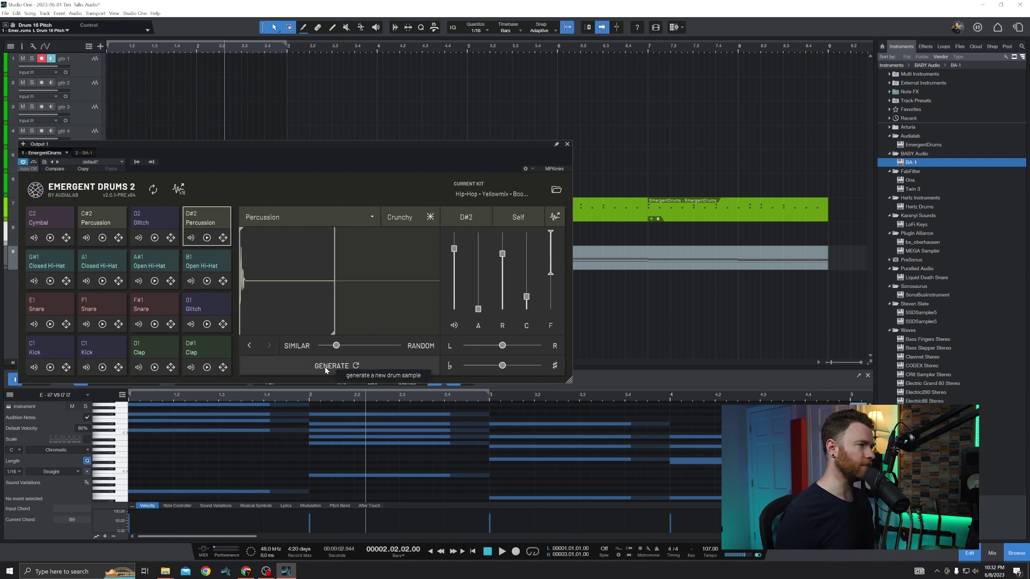
{"action": "left_click", "coordinate": [302, 311]}
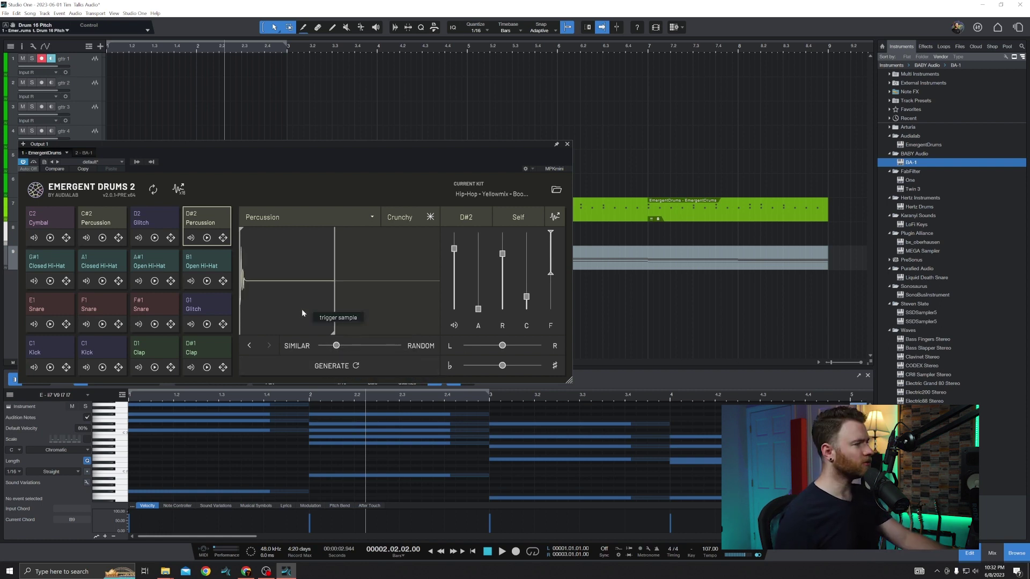
{"action": "left_click", "coordinate": [327, 319]}
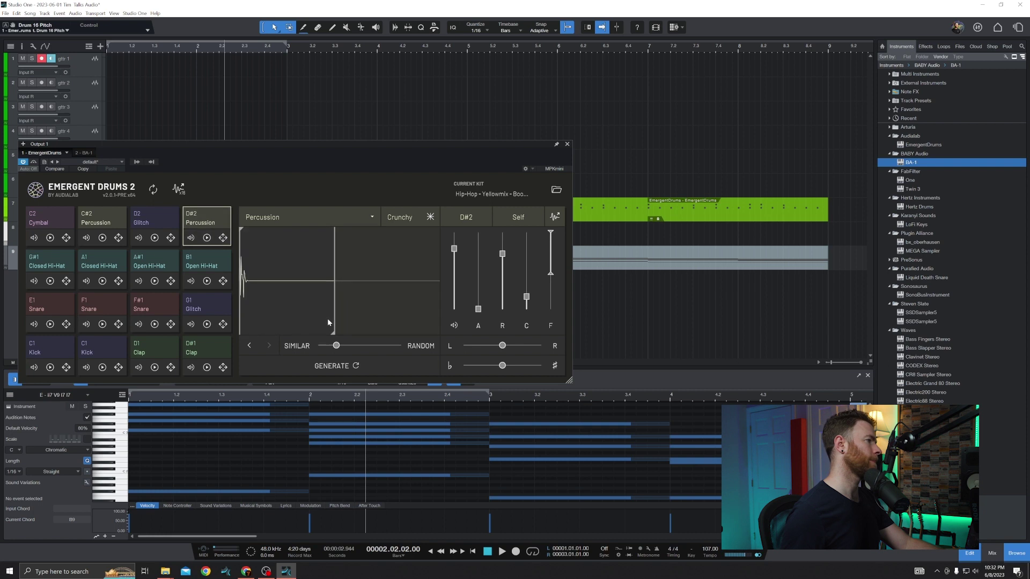
{"action": "left_click_drag", "start_coordinate": [338, 346], "coordinate": [351, 346]}
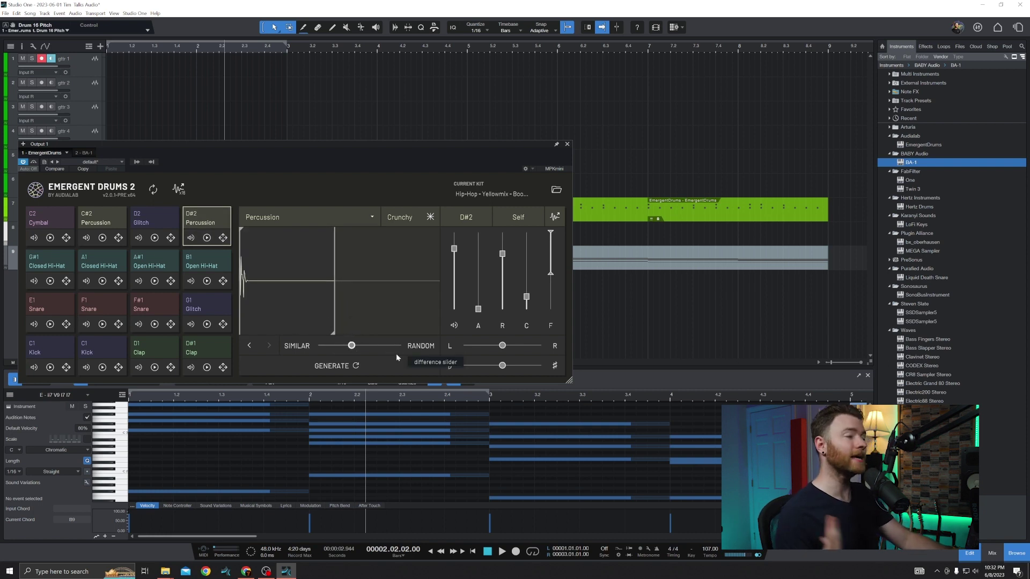
{"action": "left_click", "coordinate": [292, 310]}
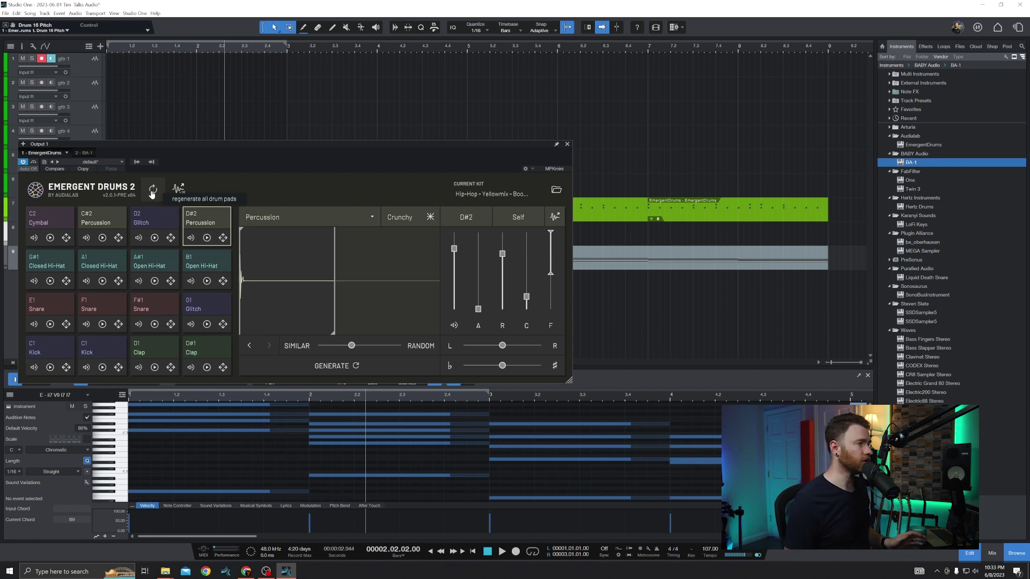
Place all the kit's samples as audio on the timeline around bar 8, and try exporting the Crunchy C1 kick's sample alone.
{"action": "left_click_drag", "start_coordinate": [179, 191], "coordinate": [765, 296]}
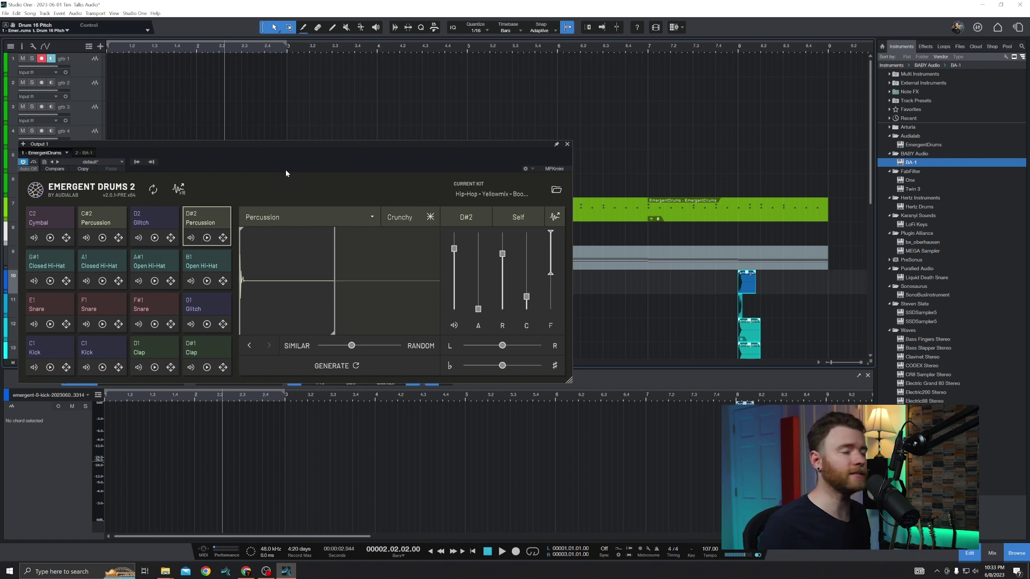
{"action": "left_click", "coordinate": [99, 349]}
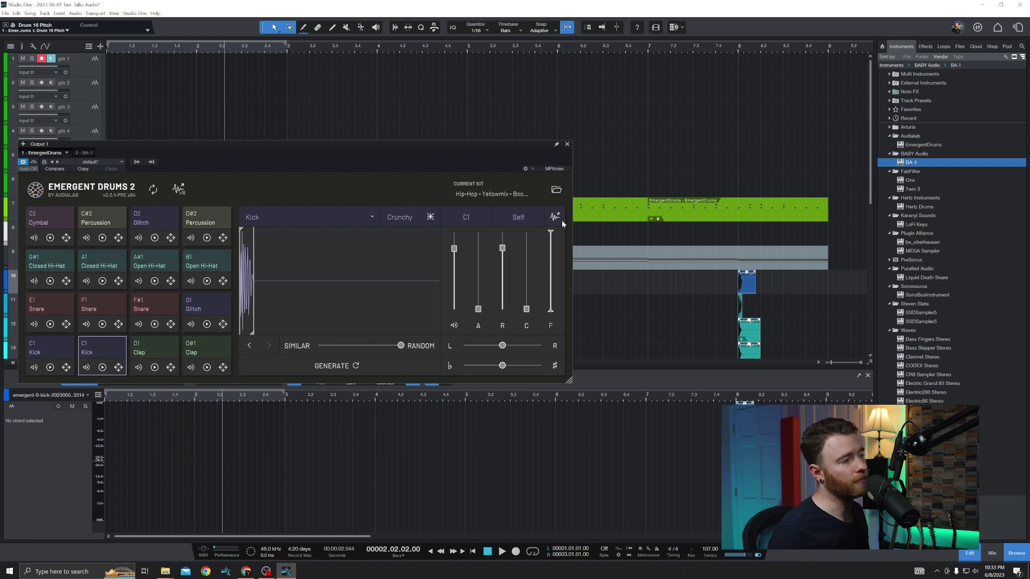
{"action": "left_click", "coordinate": [626, 270]}
{"action": "left_click_drag", "start_coordinate": [626, 270], "coordinate": [747, 84]}
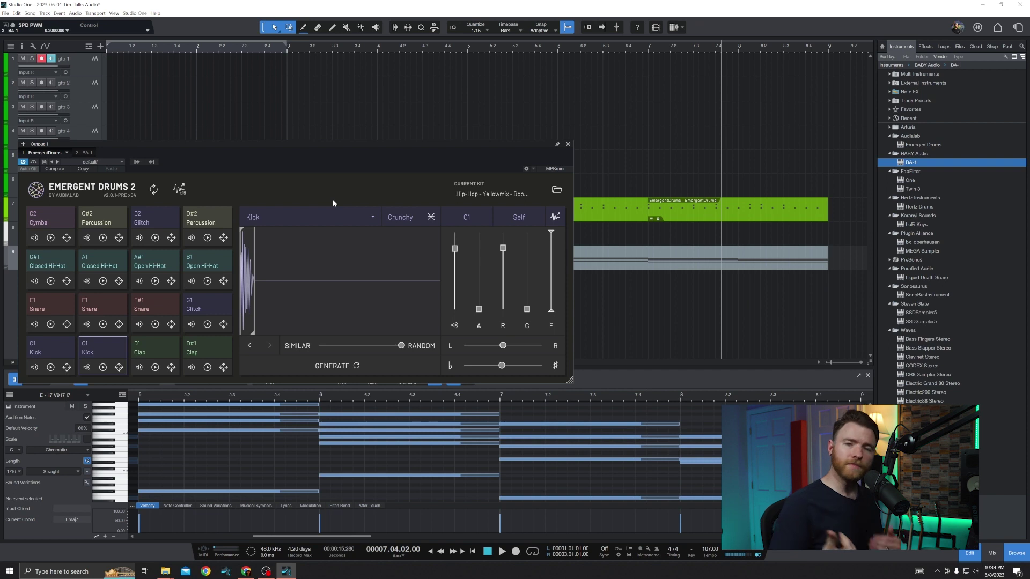
Browse the kit presets in the ED 1, Inits and ED 2 groups, keeping the current kit.
{"action": "left_click", "coordinate": [469, 194]}
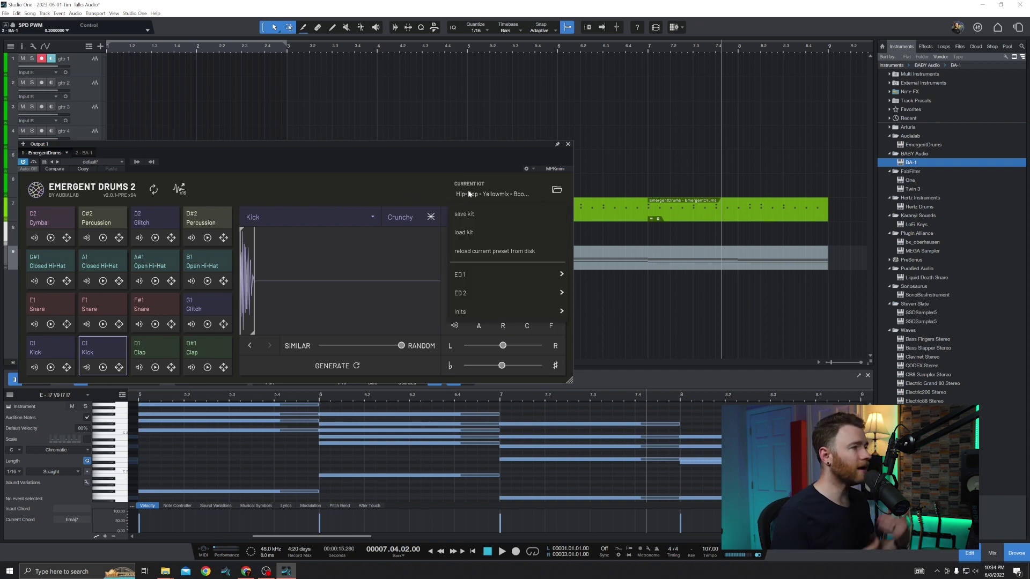
{"action": "mouse_move", "coordinate": [481, 283]}
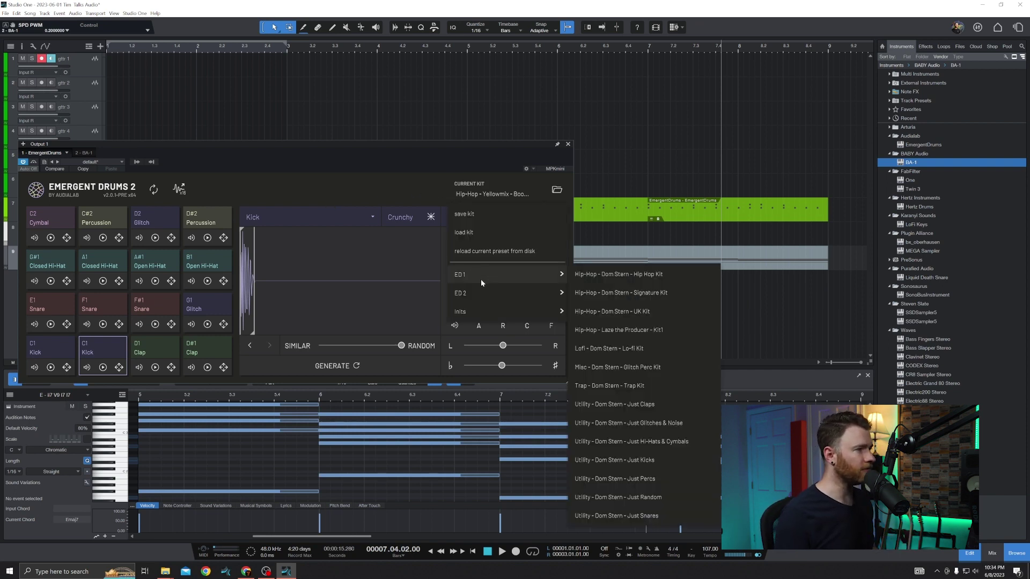
{"action": "mouse_move", "coordinate": [485, 311]}
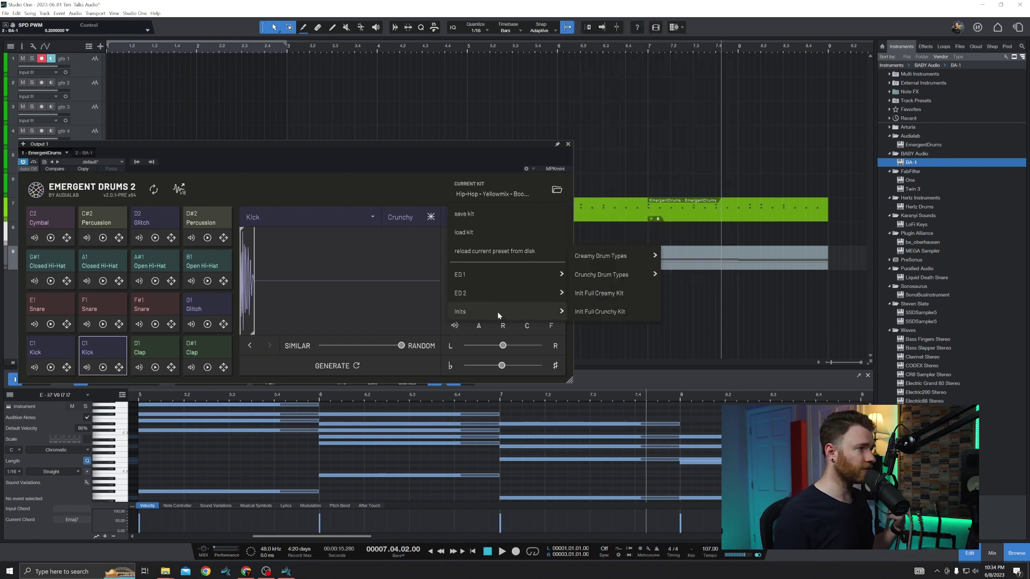
{"action": "mouse_move", "coordinate": [533, 291]}
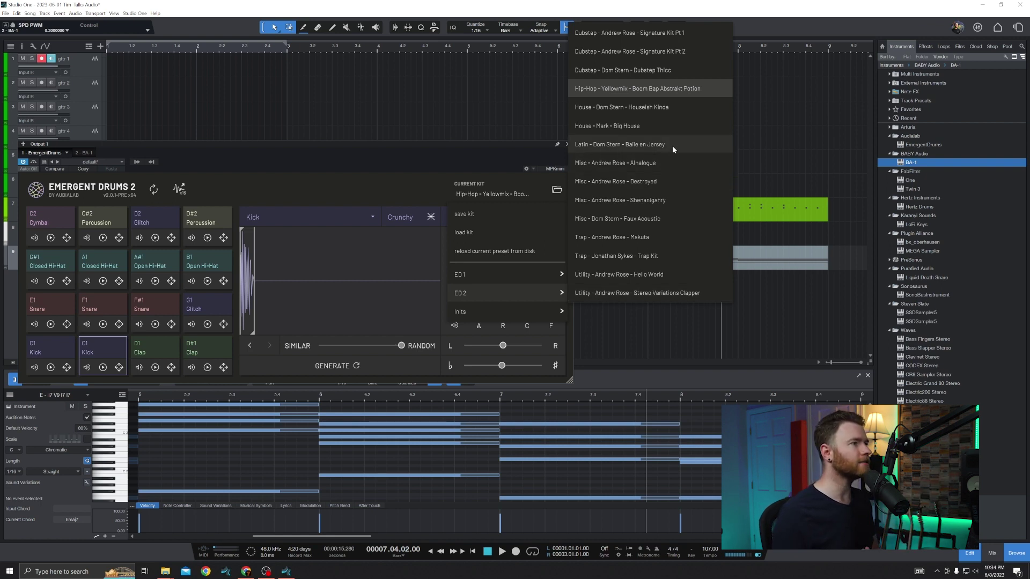
{"action": "left_click", "coordinate": [423, 184]}
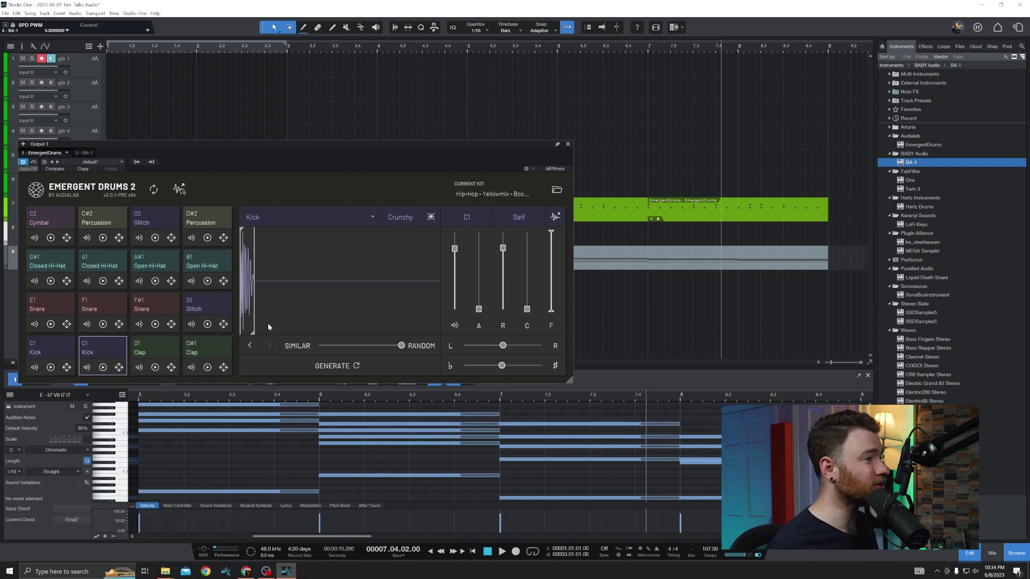
Select the D#1 Clap pad and switch the drum plugin to the large view mode.
{"action": "left_click", "coordinate": [165, 349]}
{"action": "left_click", "coordinate": [196, 346]}
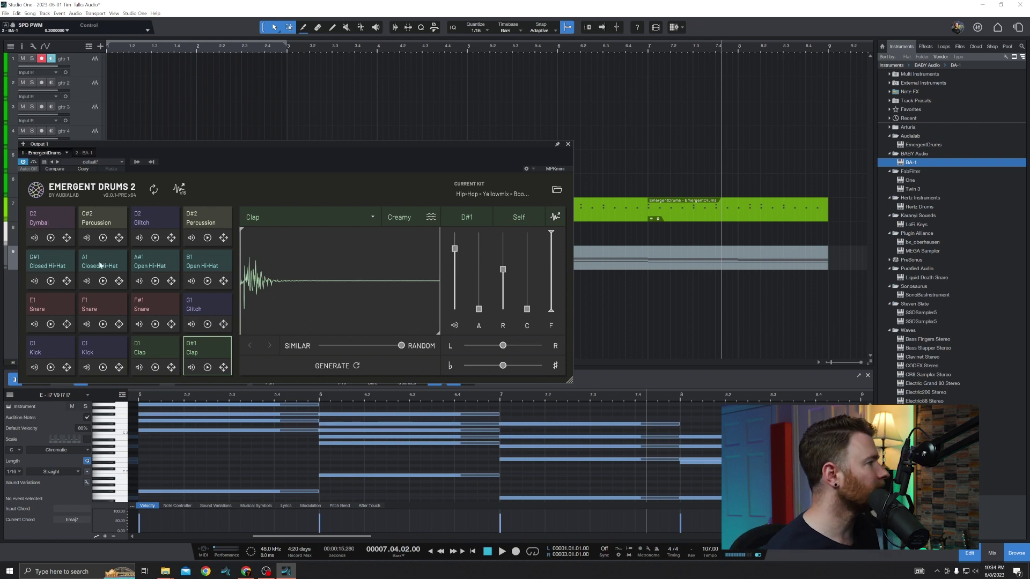
{"action": "left_click", "coordinate": [84, 188]}
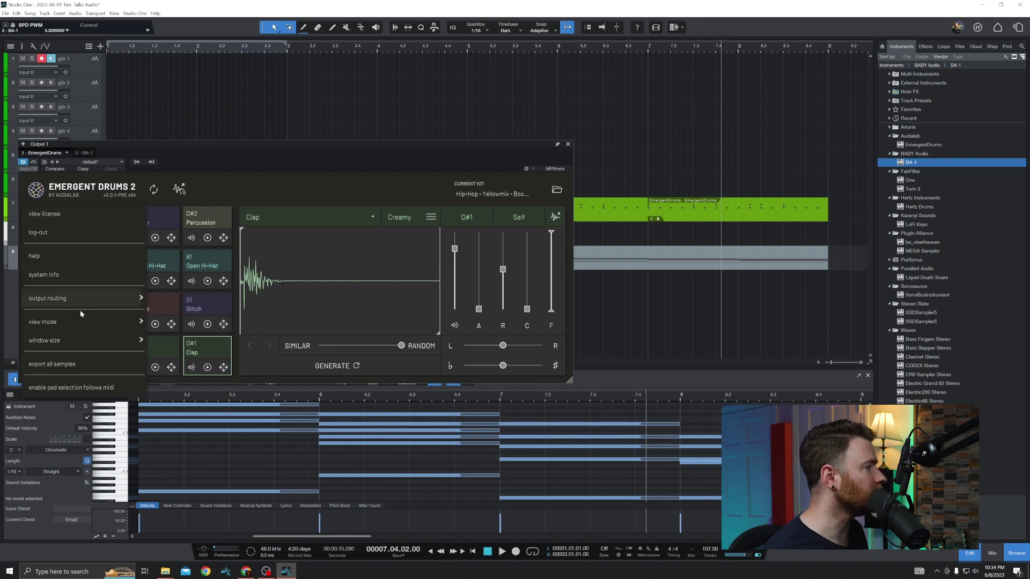
{"action": "mouse_move", "coordinate": [87, 321]}
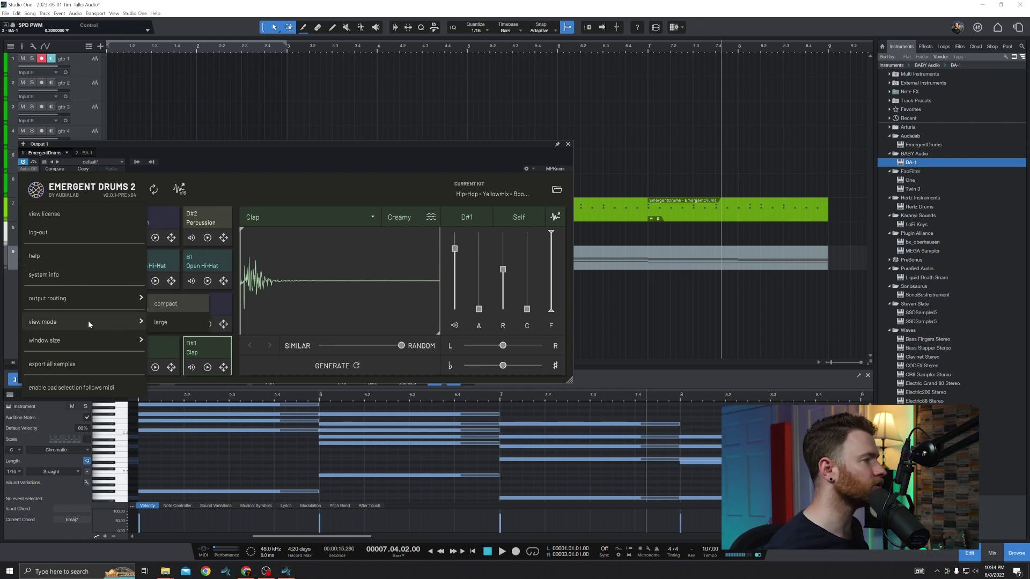
{"action": "left_click", "coordinate": [161, 322]}
{"action": "left_click_drag", "start_coordinate": [271, 149], "coordinate": [275, 14]}
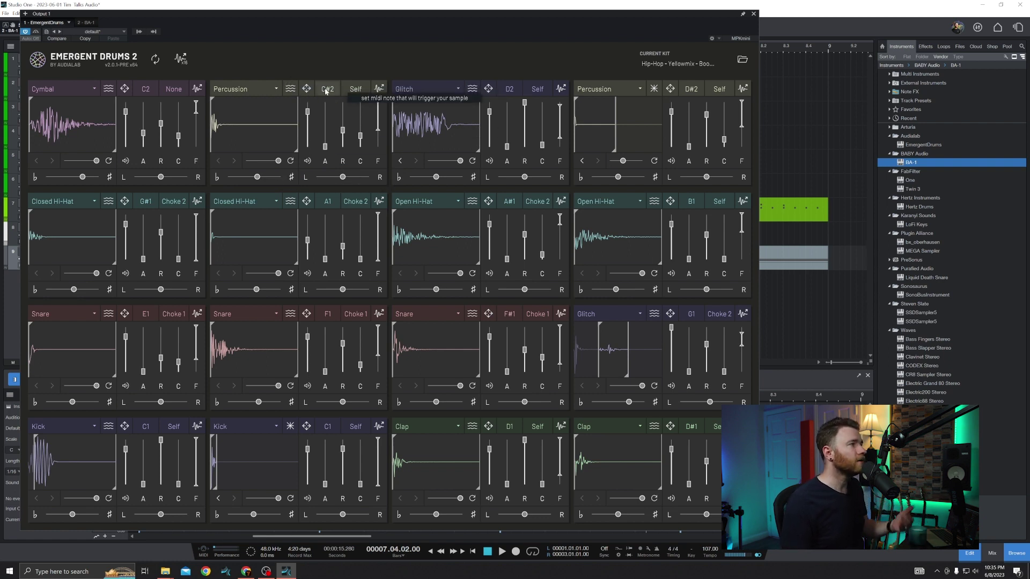
Show the sound model options of the C#2 Percussion pad.
{"action": "left_click", "coordinate": [291, 94]}
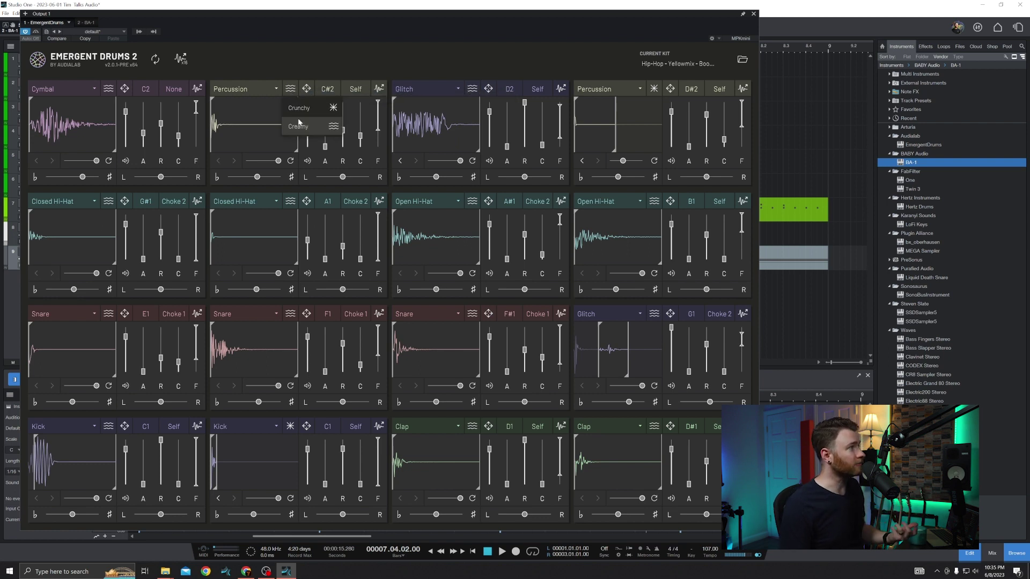
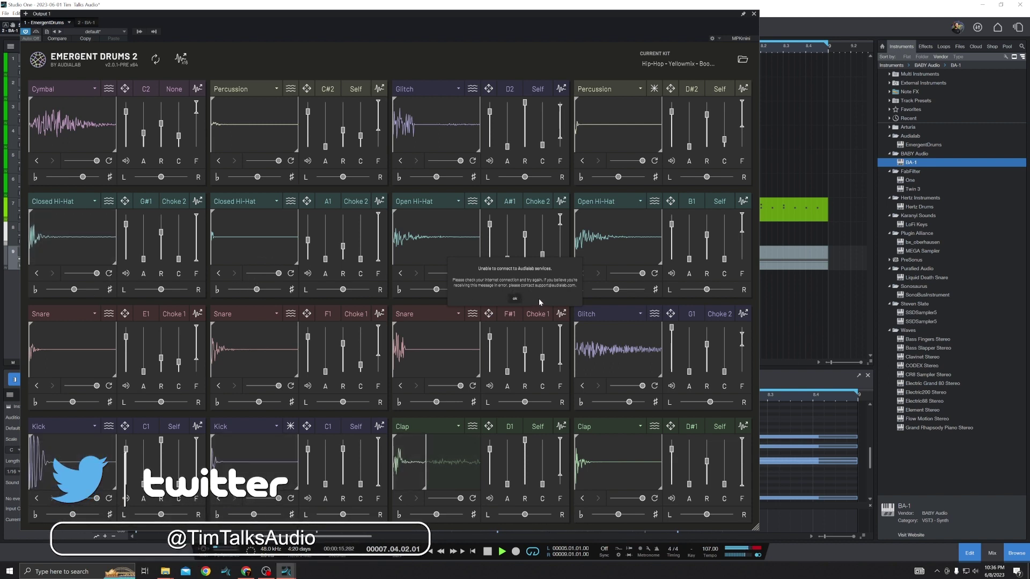
Dismiss the service connection message and load the Latin Baile kit from the ED 2 presets.
{"action": "left_click", "coordinate": [516, 298]}
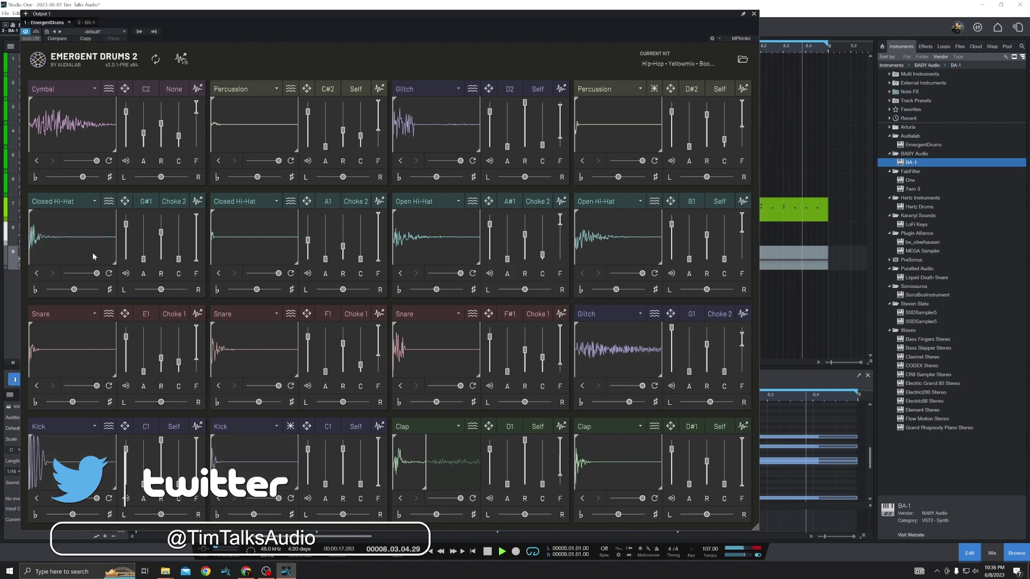
{"action": "left_click", "coordinate": [677, 64]}
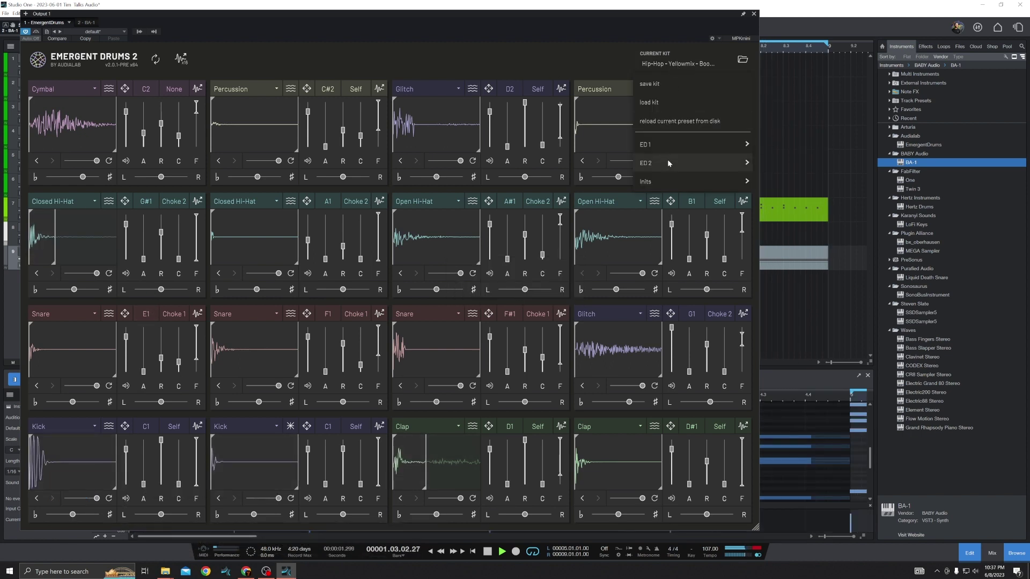
{"action": "mouse_move", "coordinate": [677, 164]}
{"action": "left_click", "coordinate": [815, 273]}
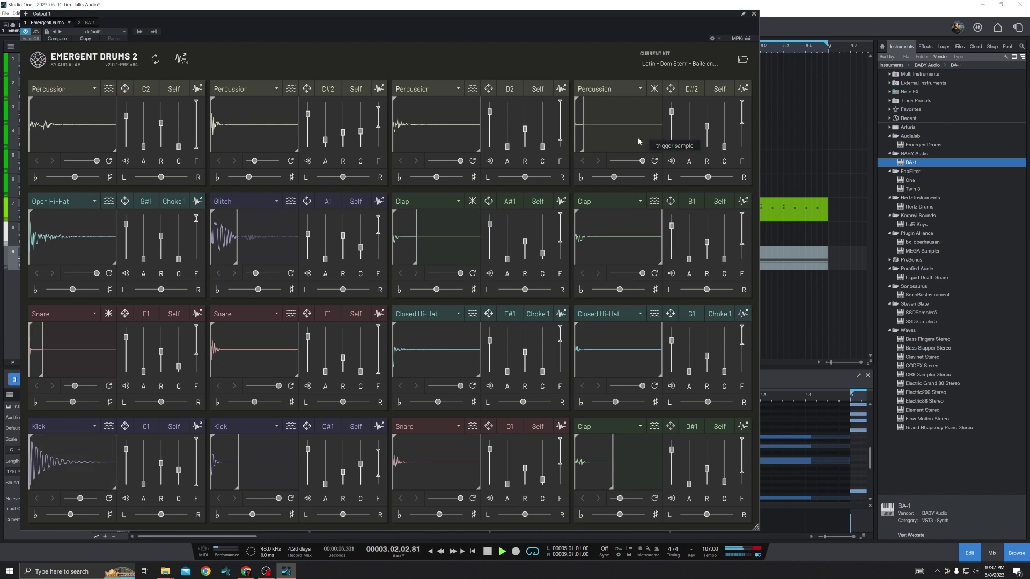
Audition the Just Claps utility kit and the Trap Kit from the ED 1 presets.
{"action": "left_click", "coordinate": [680, 65]}
{"action": "mouse_move", "coordinate": [677, 145]}
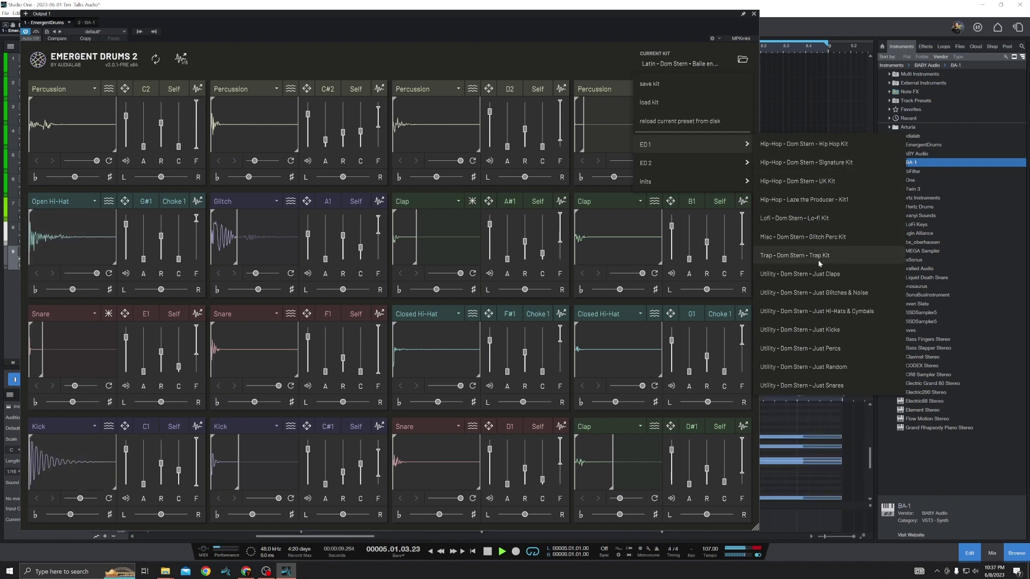
{"action": "left_click", "coordinate": [867, 275]}
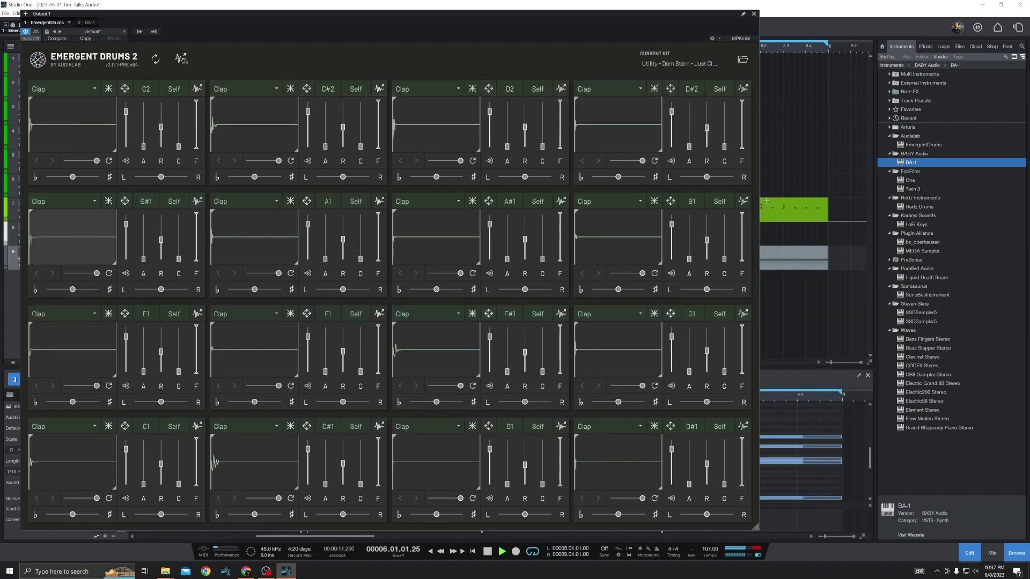
{"action": "mouse_move", "coordinate": [696, 141]}
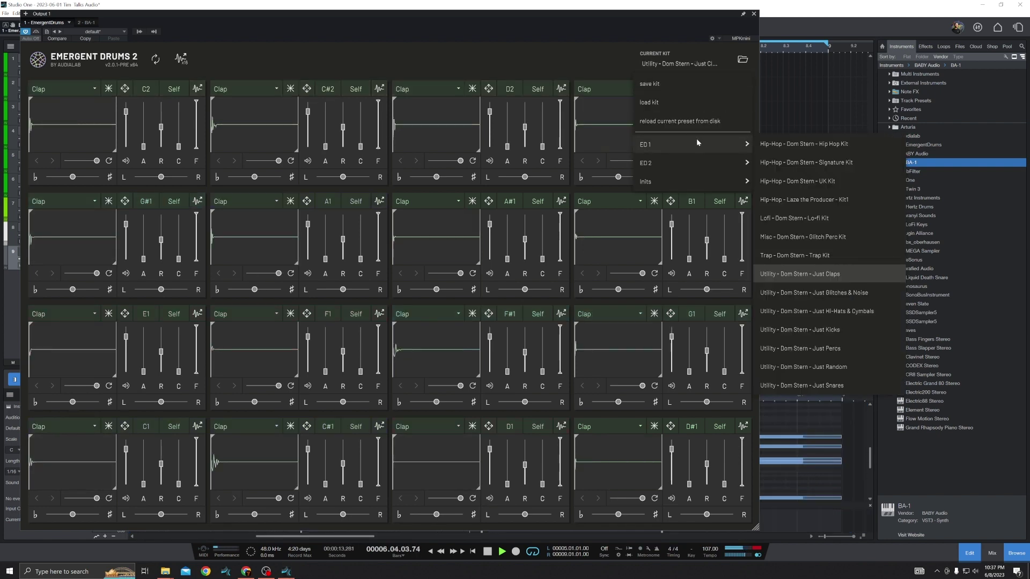
{"action": "left_click", "coordinate": [846, 254]}
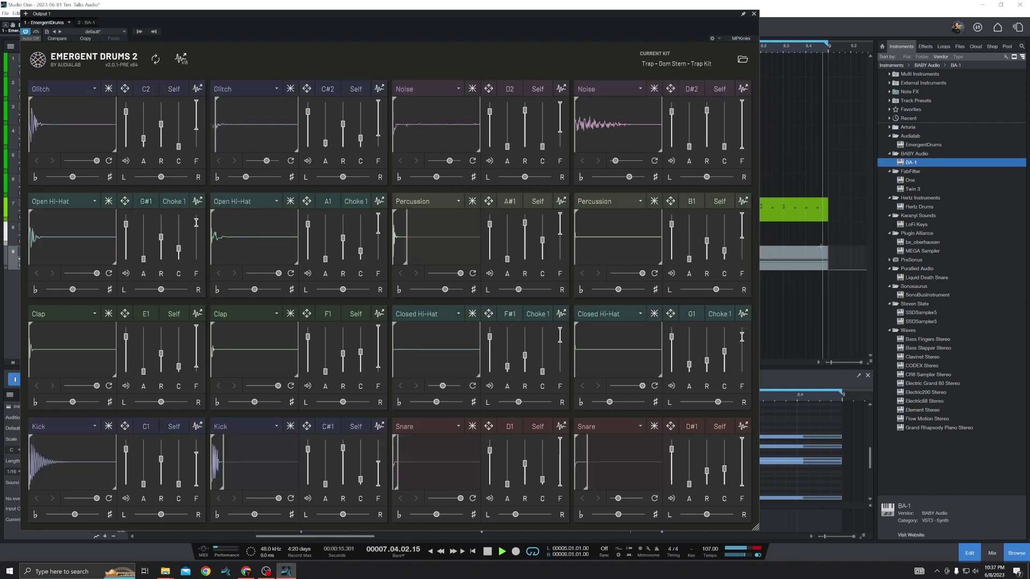
Load the Lo-fi Kit from the ED 1 presets.
{"action": "left_click", "coordinate": [699, 65]}
{"action": "mouse_move", "coordinate": [716, 140]}
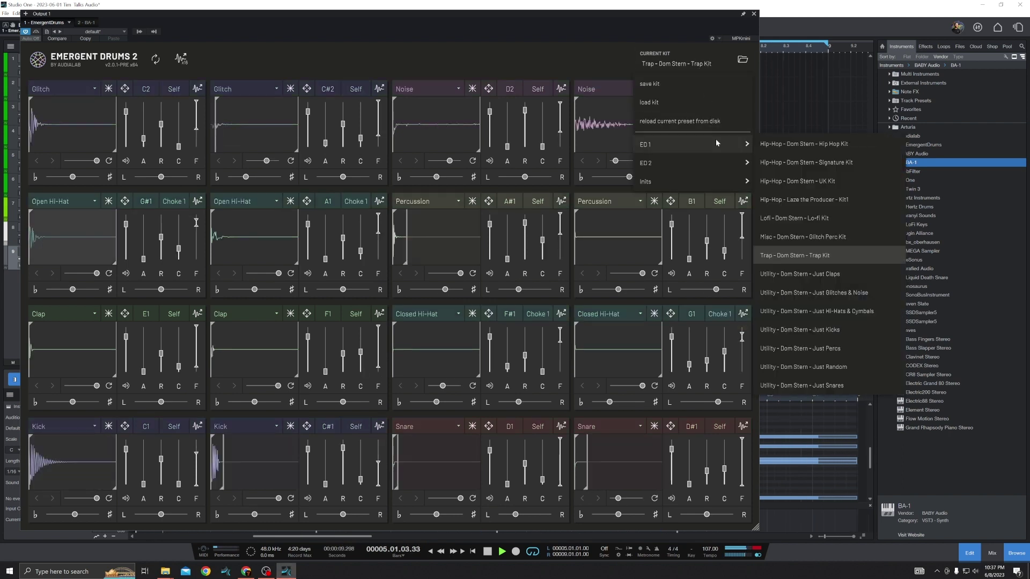
{"action": "left_click", "coordinate": [818, 219]}
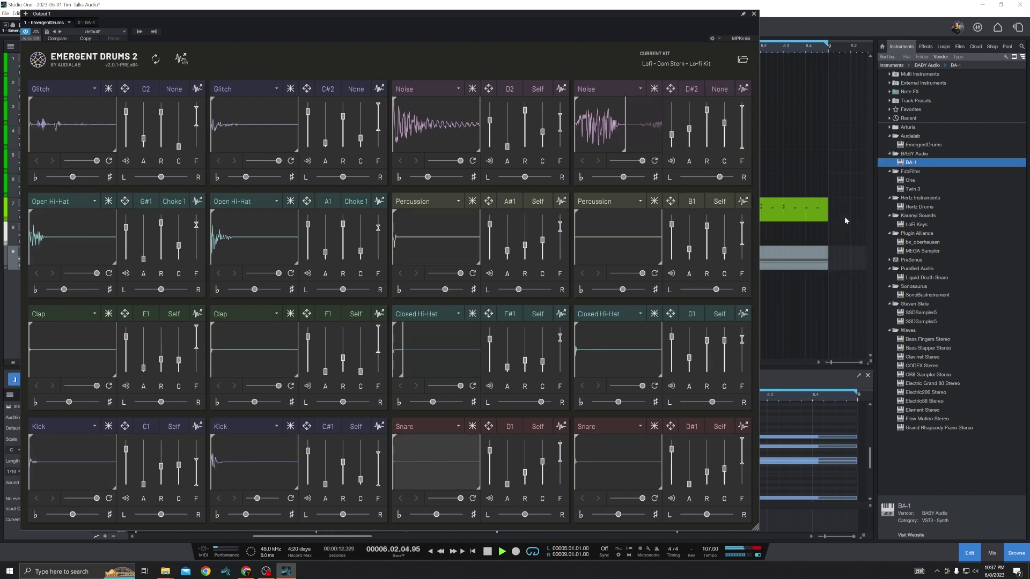
Swap the trigger notes of the two Open Hi-Hat pads, giving the first A1 and the second G#1.
{"action": "left_click_drag", "start_coordinate": [150, 201], "coordinate": [151, 188]}
{"action": "left_click", "coordinate": [328, 201]}
{"action": "left_click", "coordinate": [325, 212]}
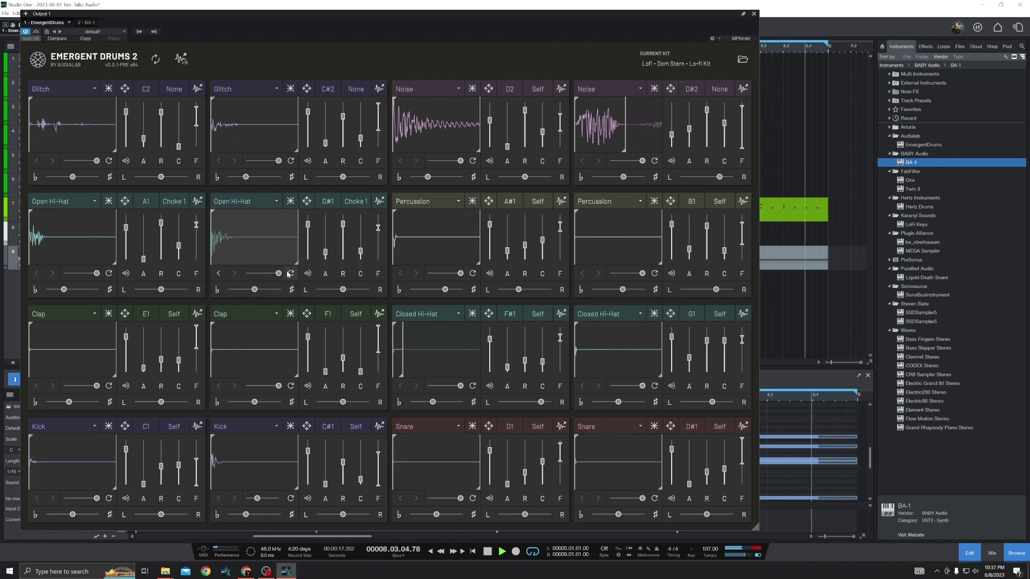
Change the G#1 hi-hat pad to Closed Hi-Hat and generate a sample with a slightly lower difference setting.
{"action": "left_click", "coordinate": [275, 202]}
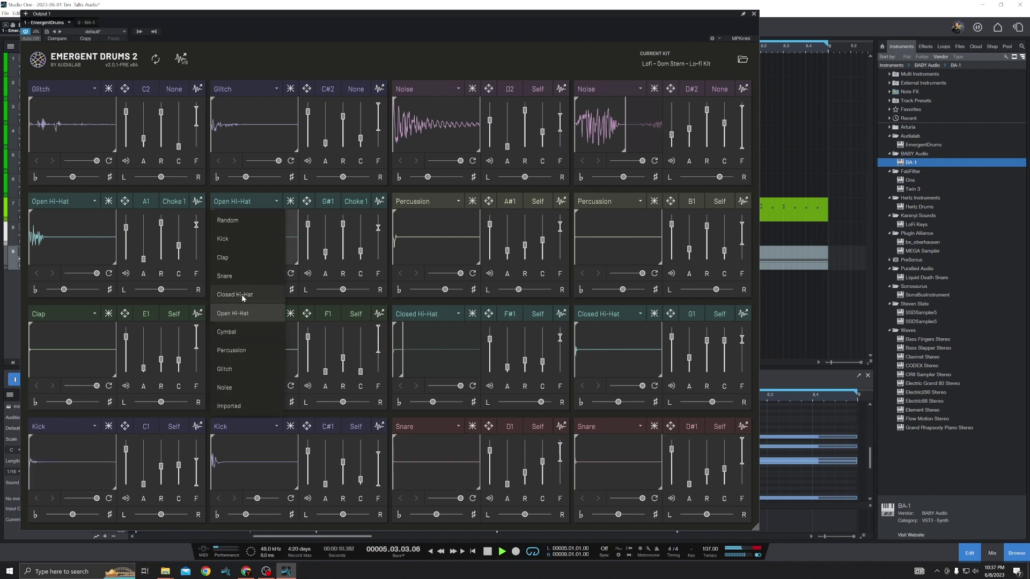
{"action": "left_click", "coordinate": [249, 298]}
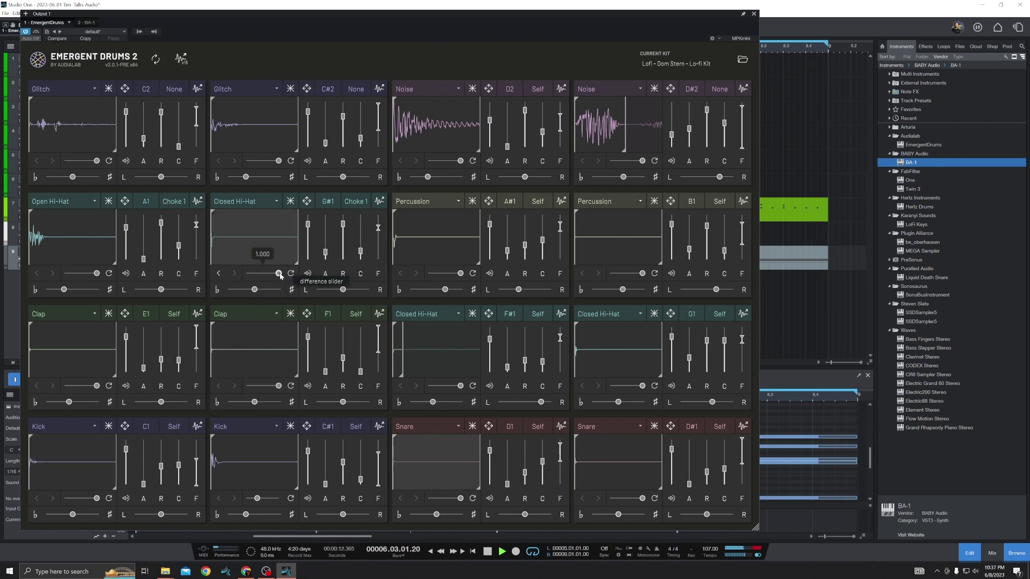
{"action": "left_click_drag", "start_coordinate": [278, 273], "coordinate": [271, 273]}
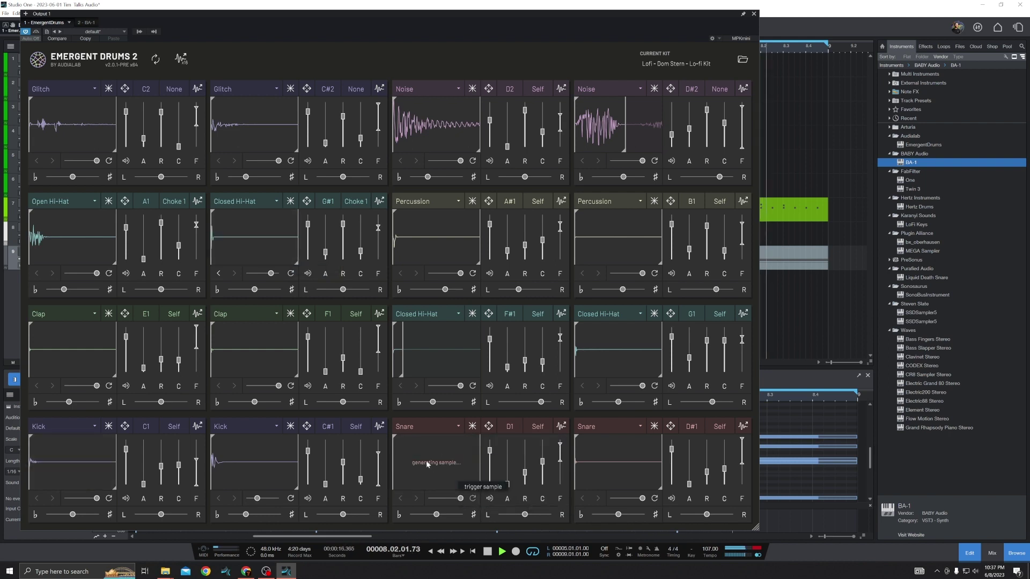
Generate new samples for the D1 Snare pad and raise its release time to the maximum.
{"action": "left_click_drag", "start_coordinate": [524, 473], "coordinate": [525, 465]}
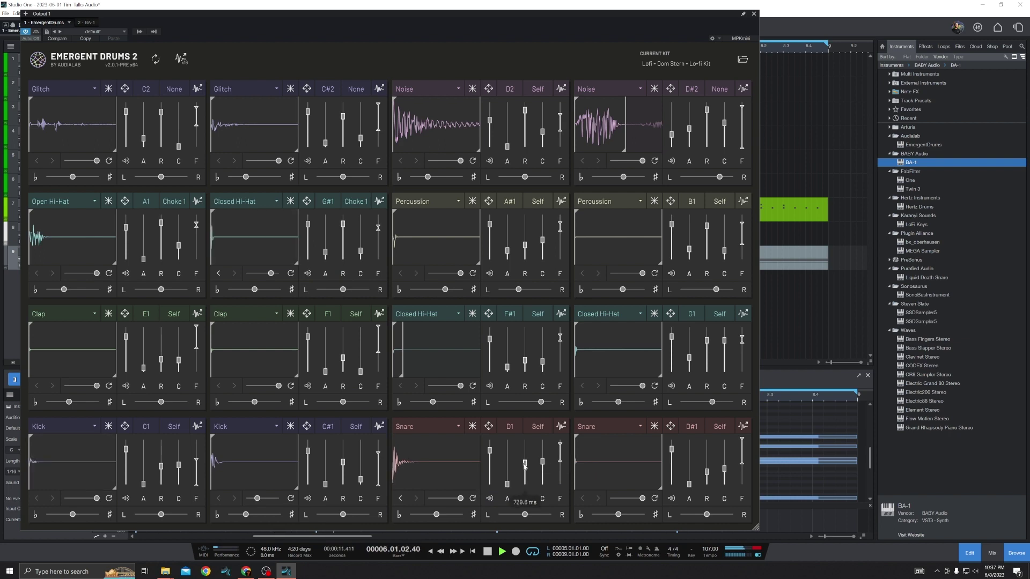
{"action": "left_click", "coordinate": [473, 499]}
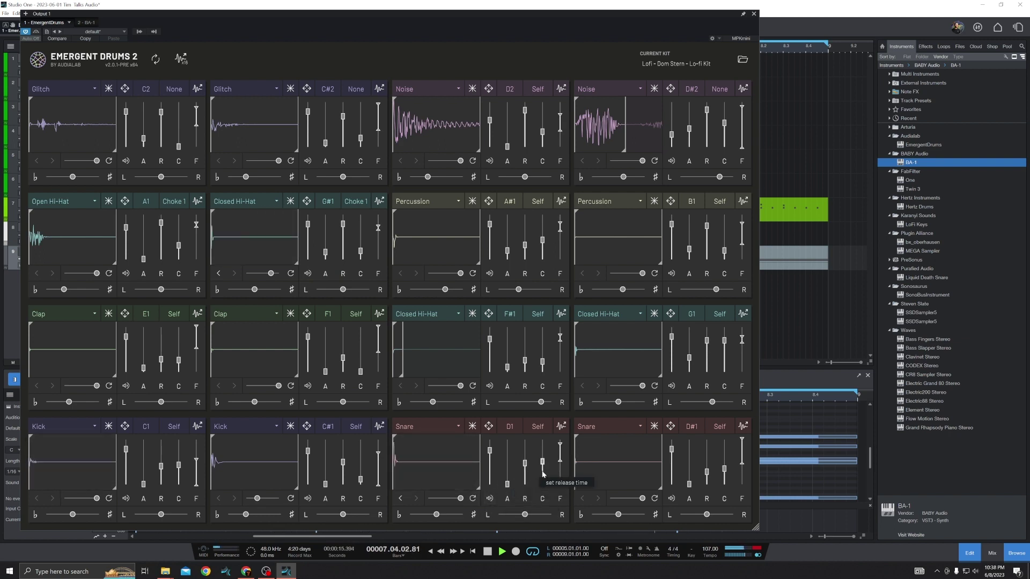
{"action": "left_click_drag", "start_coordinate": [523, 475], "coordinate": [524, 439]}
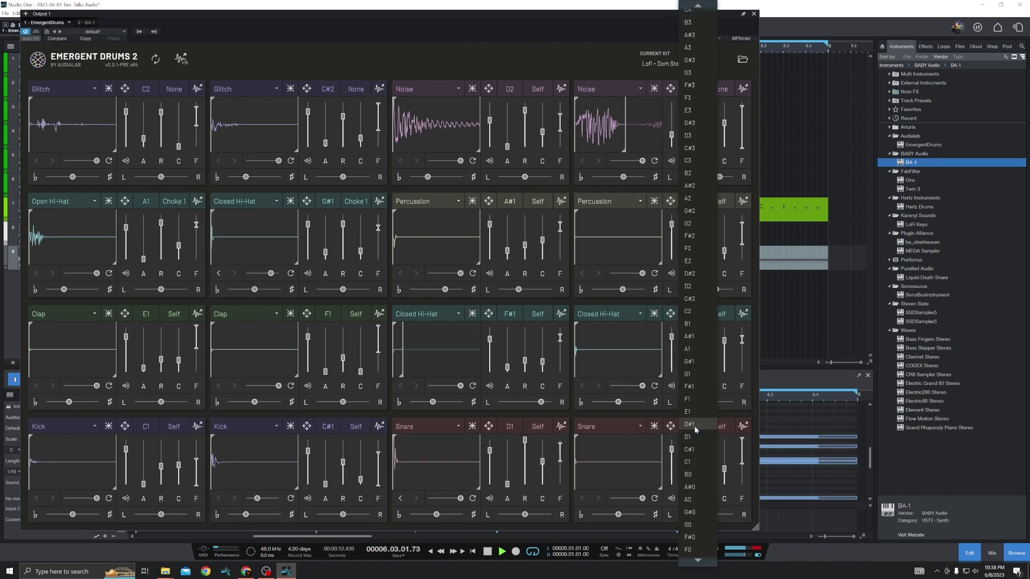
Layer the second Snare pad on D1, lengthen its release to about 1.9 s and trim the end of its sample.
{"action": "scroll", "coordinate": [691, 426], "scroll_direction": "down", "scroll_amount": 1}
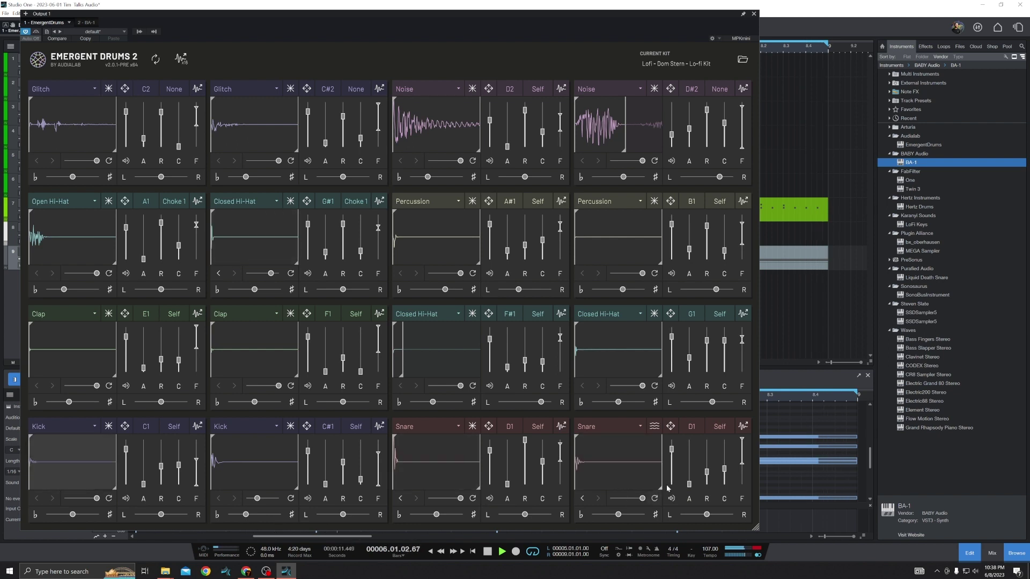
{"action": "left_click_drag", "start_coordinate": [705, 474], "coordinate": [705, 457]}
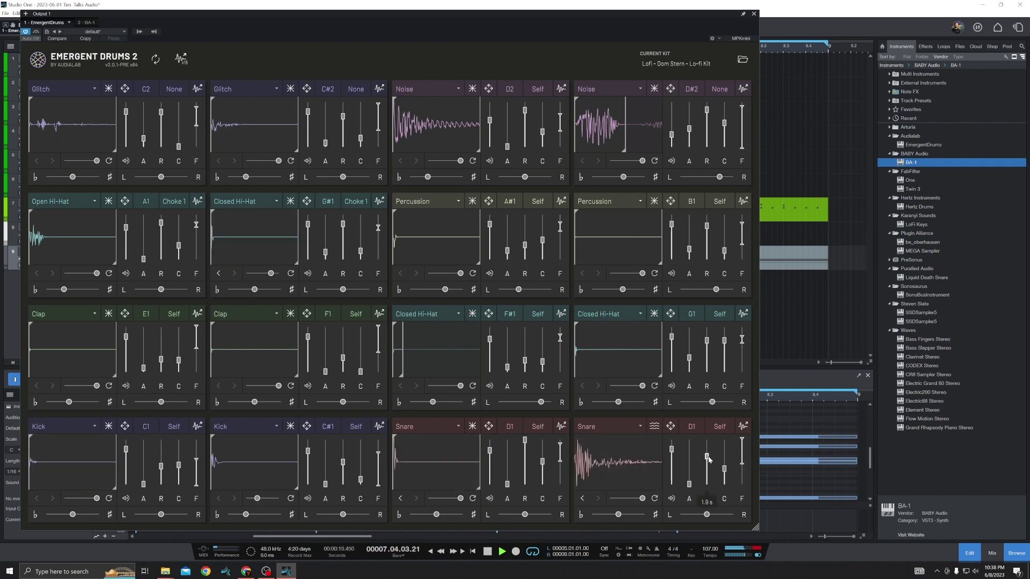
{"action": "mouse_move", "coordinate": [652, 487]}
{"action": "left_mouse_down"}
{"action": "mouse_move", "coordinate": [633, 490]}
{"action": "mouse_move", "coordinate": [637, 500]}
{"action": "left_mouse_up"}
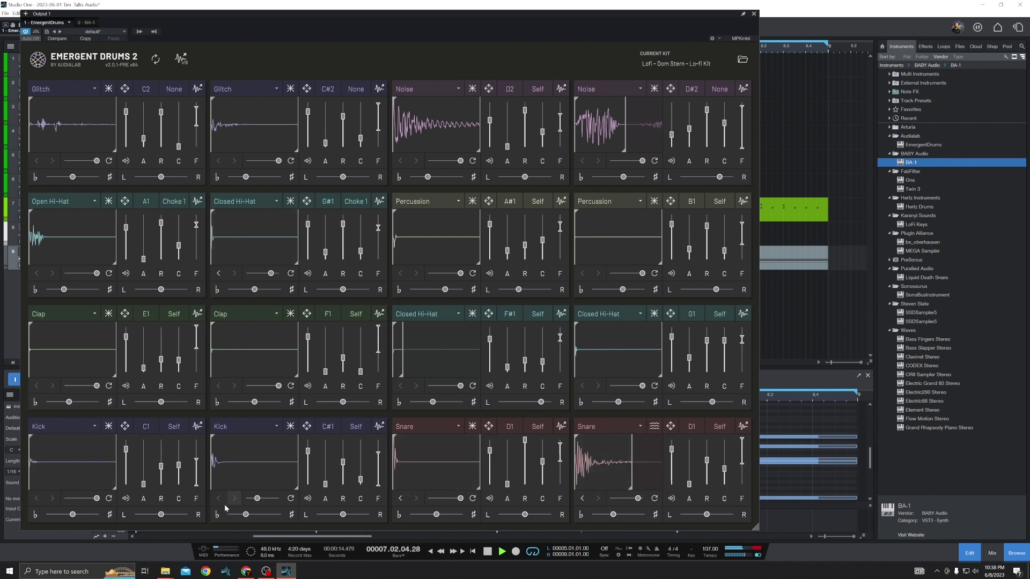
Map the second Kick pad to C1 and raise its volume slightly.
{"action": "left_click", "coordinate": [327, 427]}
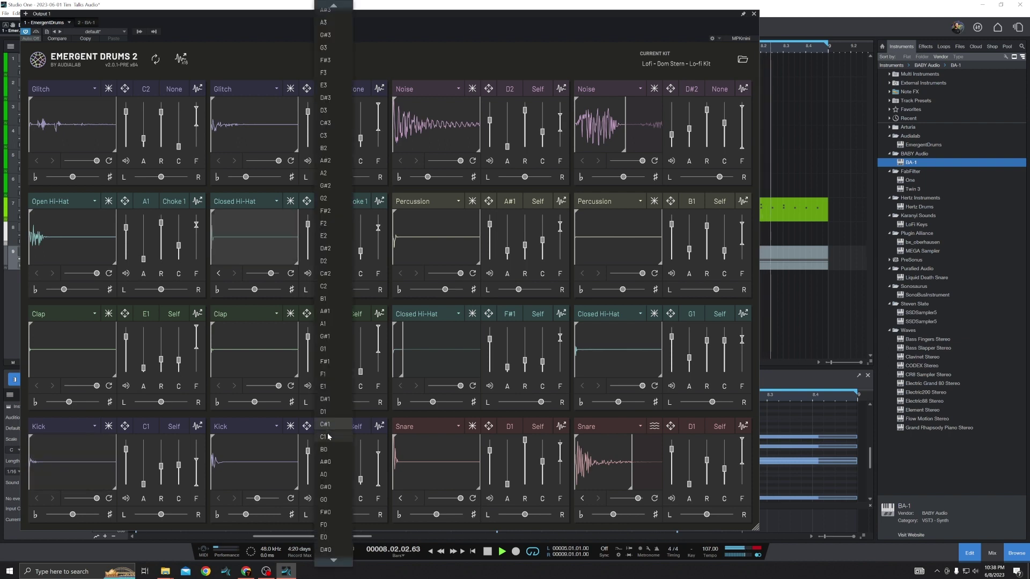
{"action": "left_click", "coordinate": [323, 437]}
{"action": "left_click_drag", "start_coordinate": [307, 450], "coordinate": [310, 444]}
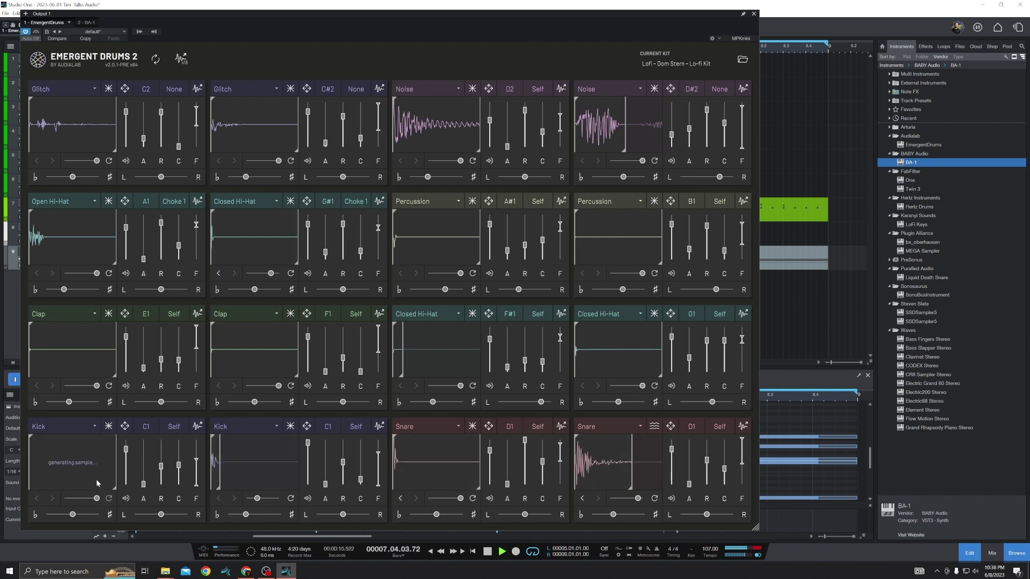
Switch the first kick's sound model and lower its clip level, and give the second kick a higher pitch and shorter release.
{"action": "left_click", "coordinate": [108, 426]}
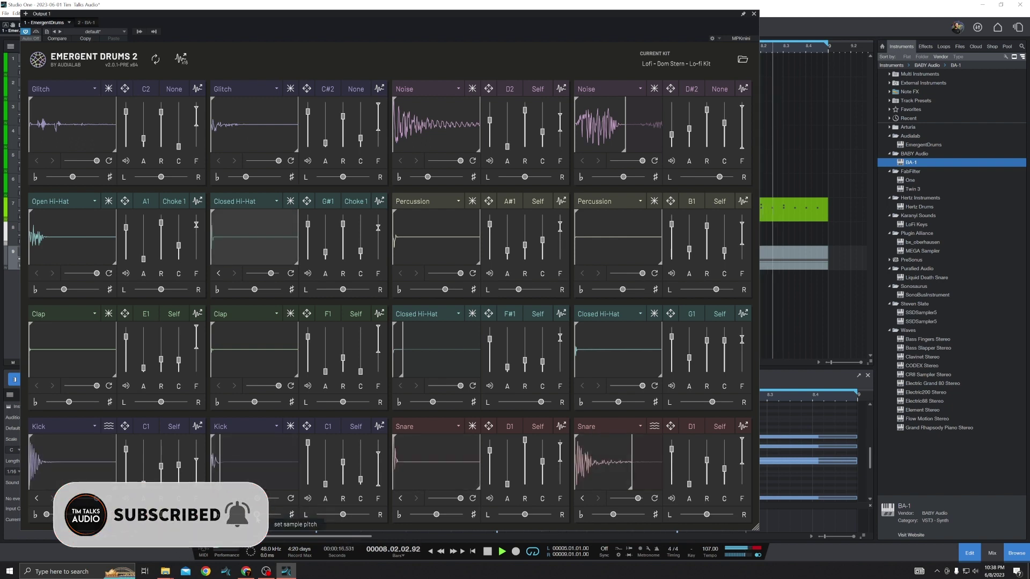
{"action": "left_click_drag", "start_coordinate": [254, 515], "coordinate": [255, 515]}
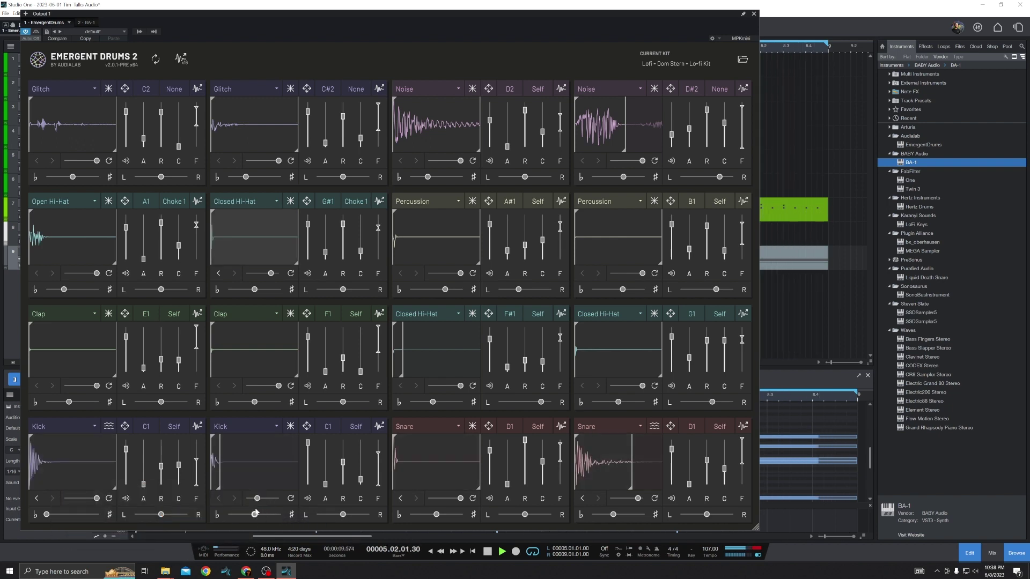
{"action": "left_click_drag", "start_coordinate": [343, 462], "coordinate": [343, 470]}
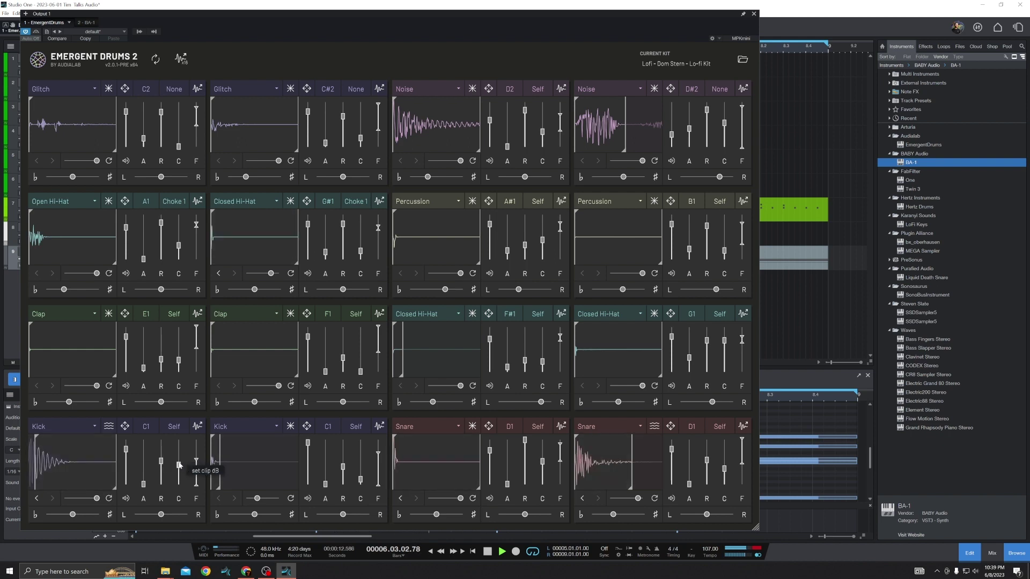
{"action": "left_click_drag", "start_coordinate": [177, 473], "coordinate": [178, 479]}
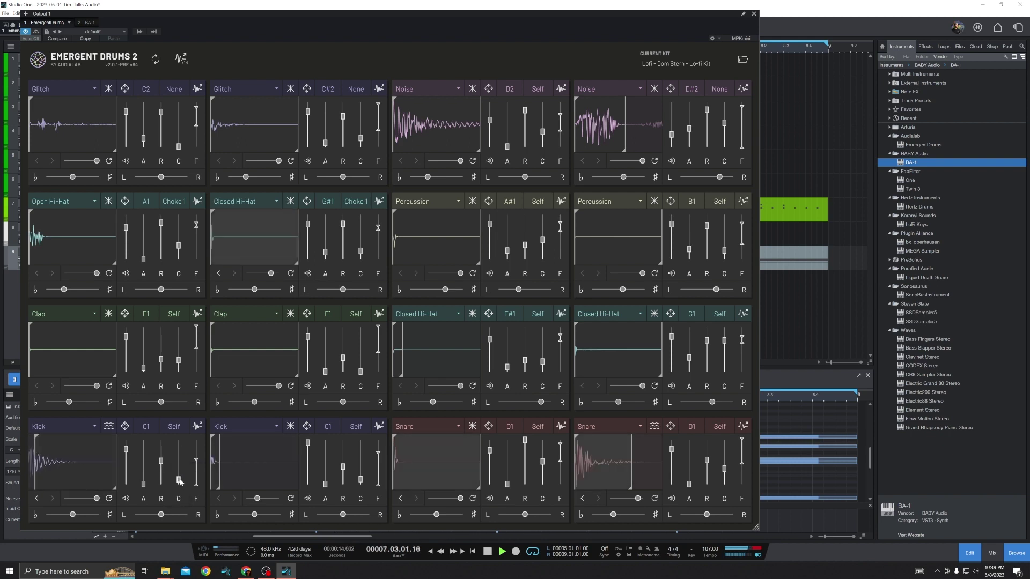